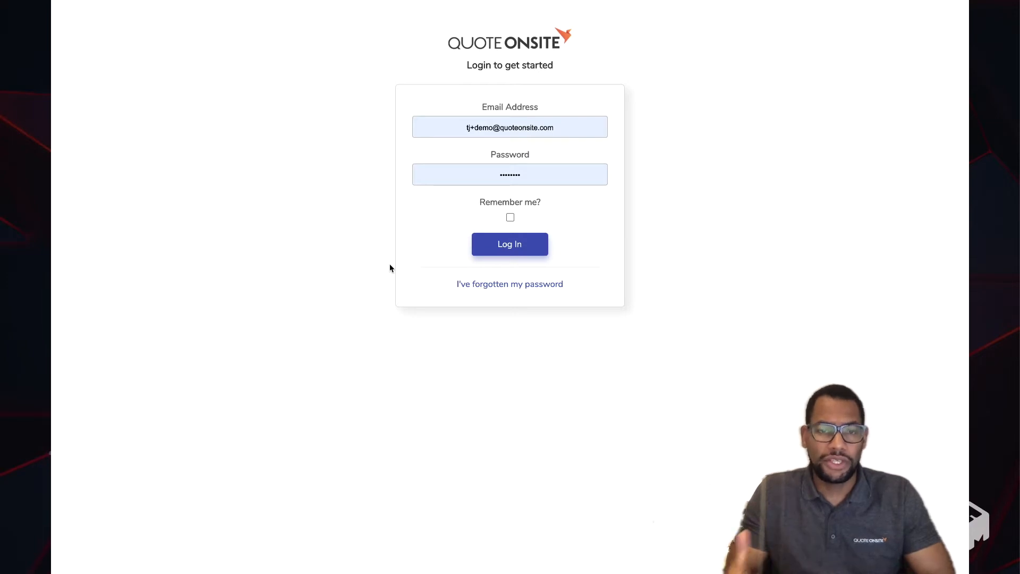
- Log in to the account and start a new quote from First Template
click(517, 246)
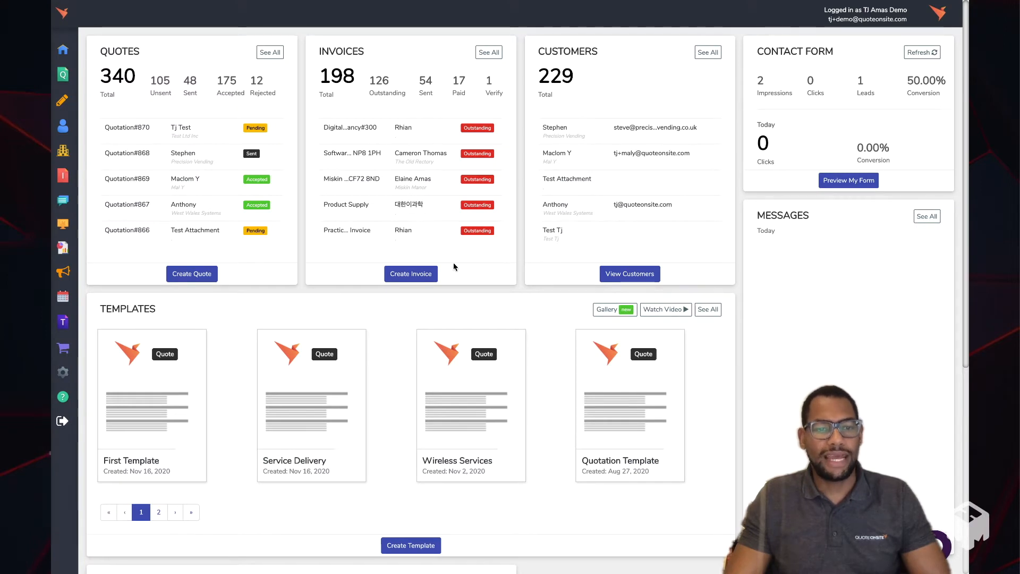
mouse_move(158, 473)
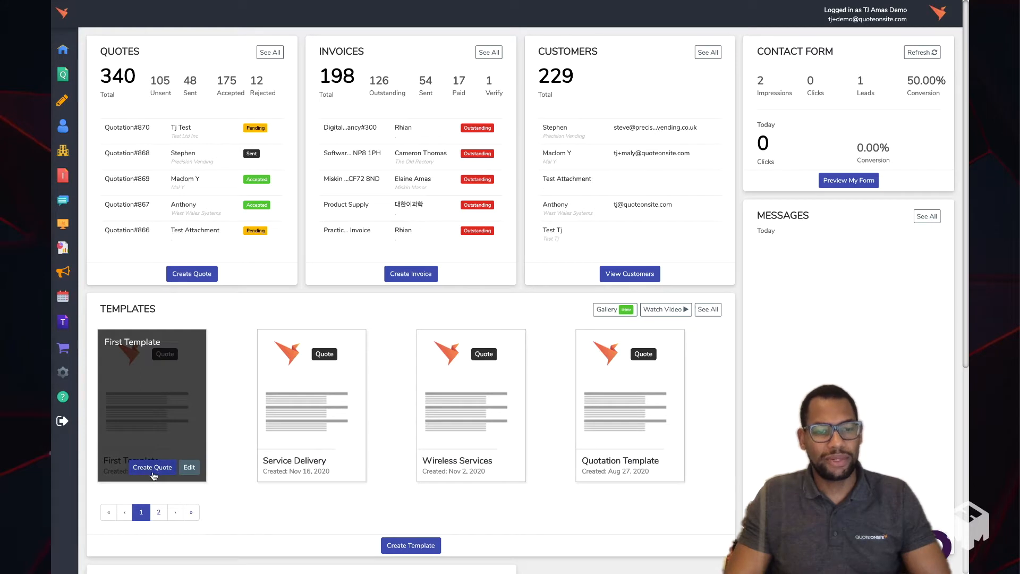
click(154, 470)
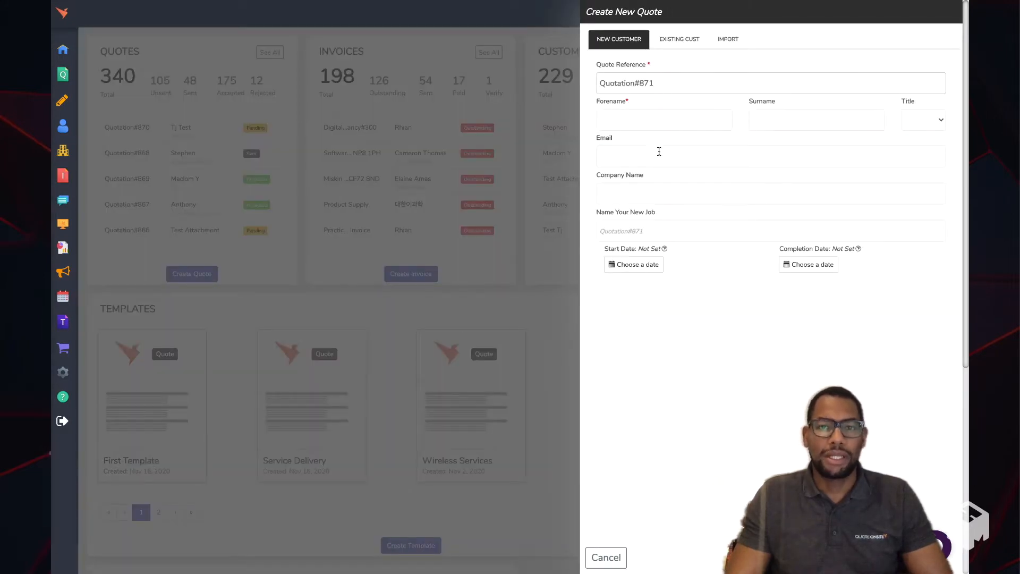
- Enter the customer's forename, surname and e-mail address, and select the suggested existing customer for the quote
click(651, 121)
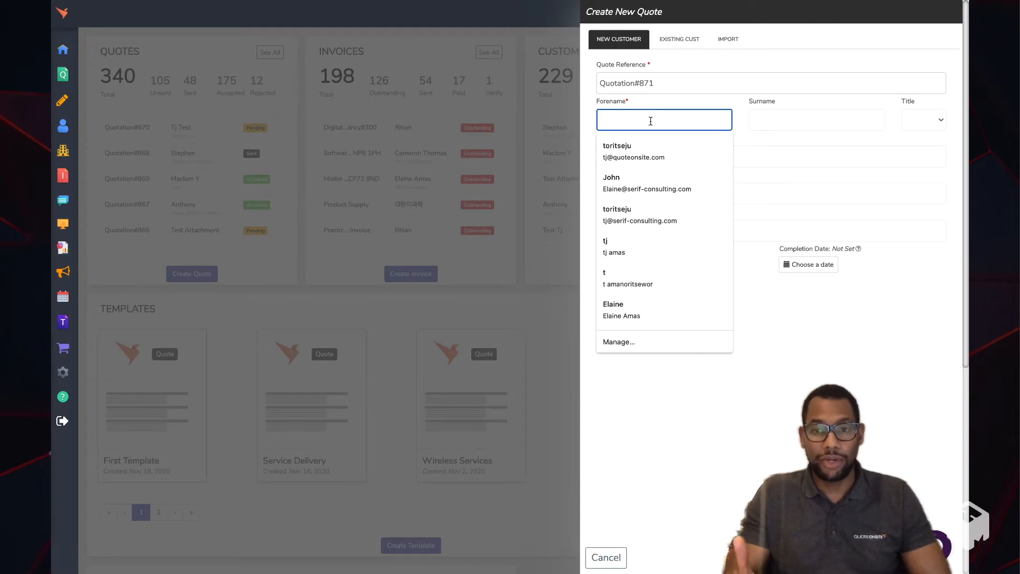
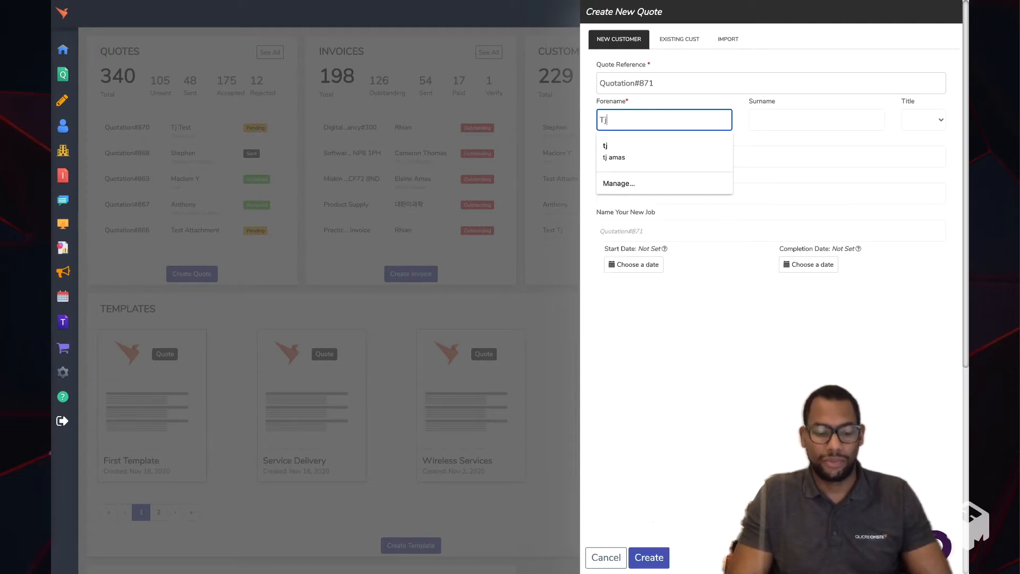
key(Tab)
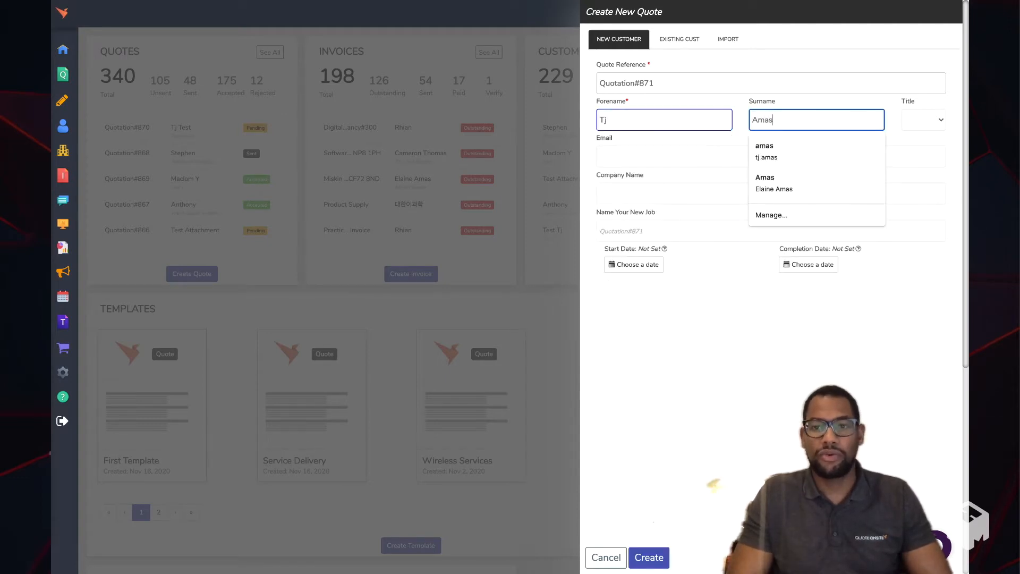
key(Tab)
key(Tab)
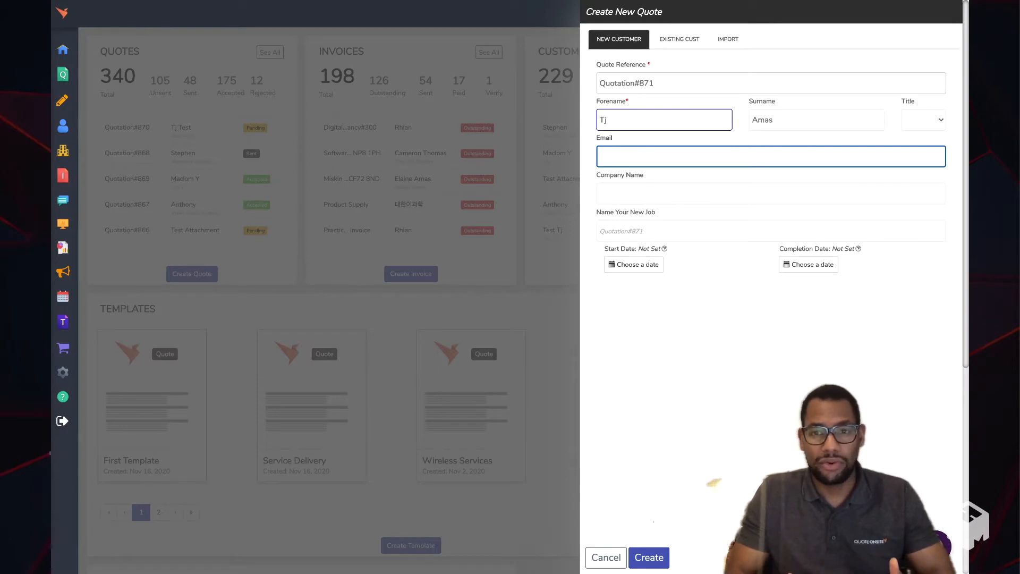
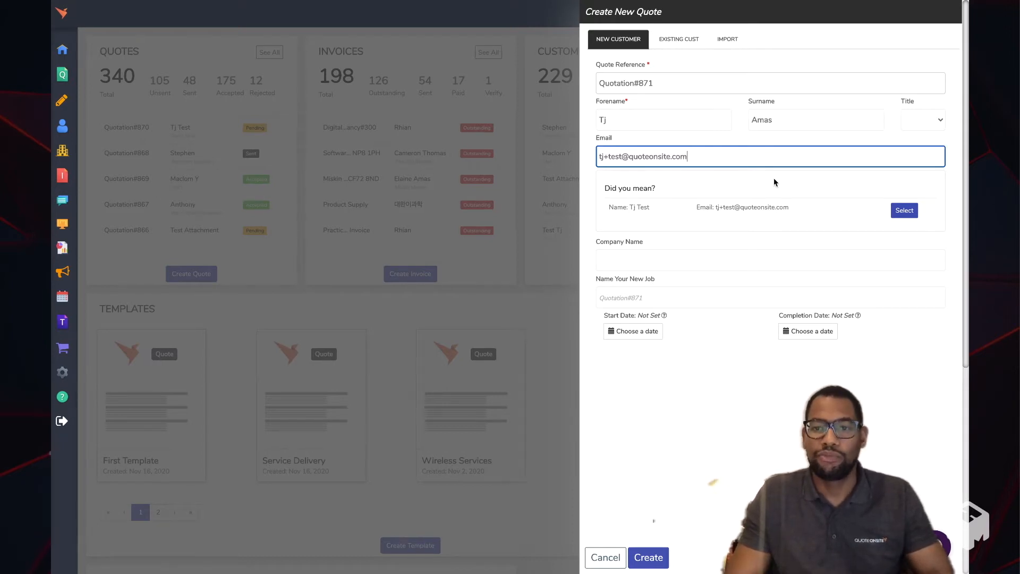
click(906, 212)
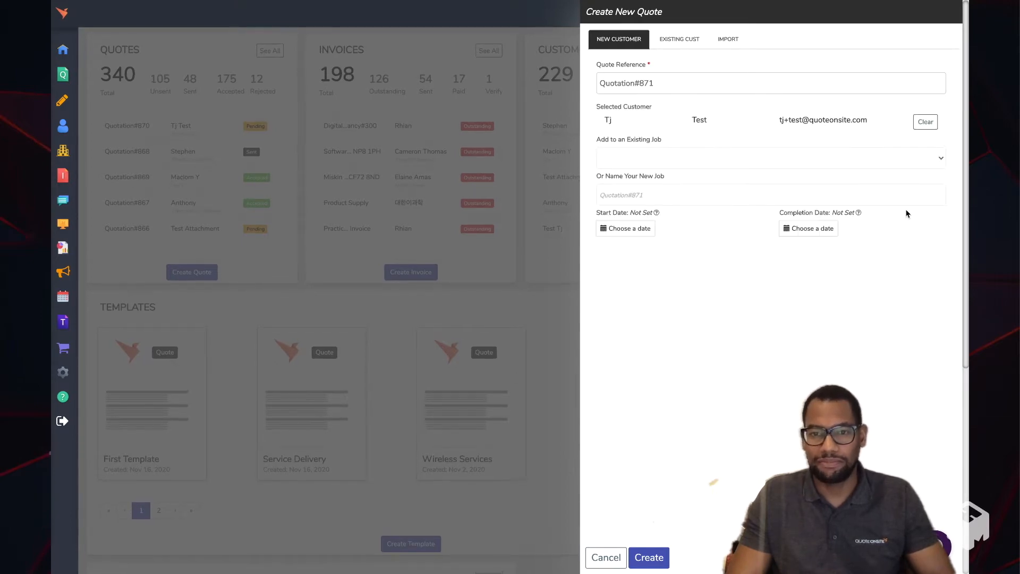
- Name the new job Service Delivery instead of using an existing job, and create the quote
click(639, 166)
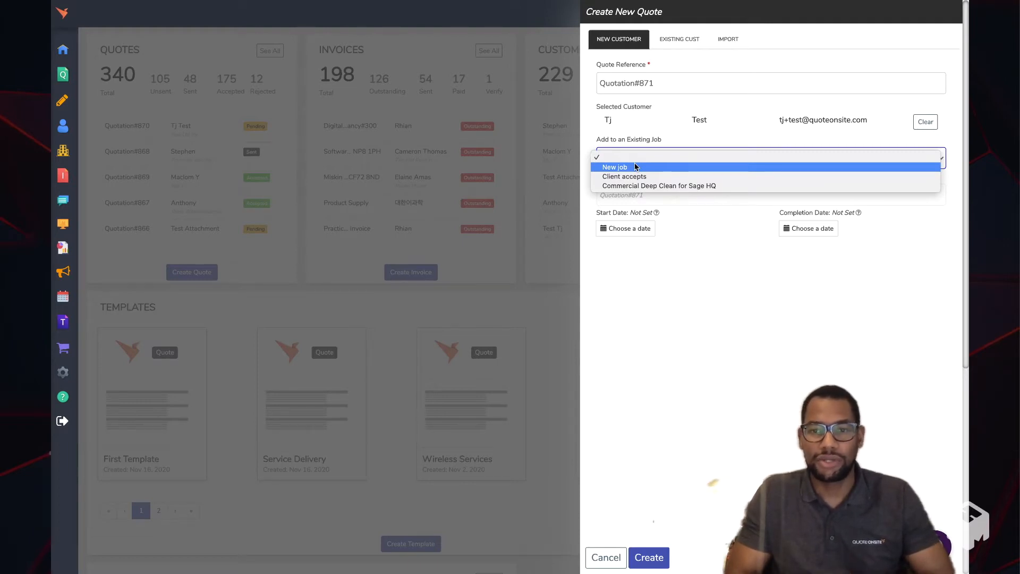
click(688, 246)
click(638, 195)
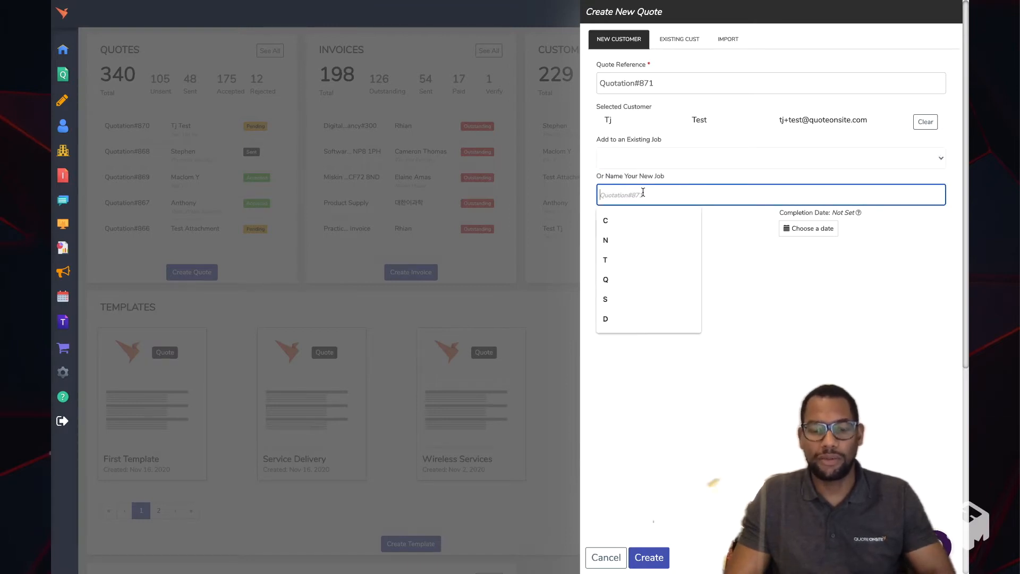
text(Service Delivery)
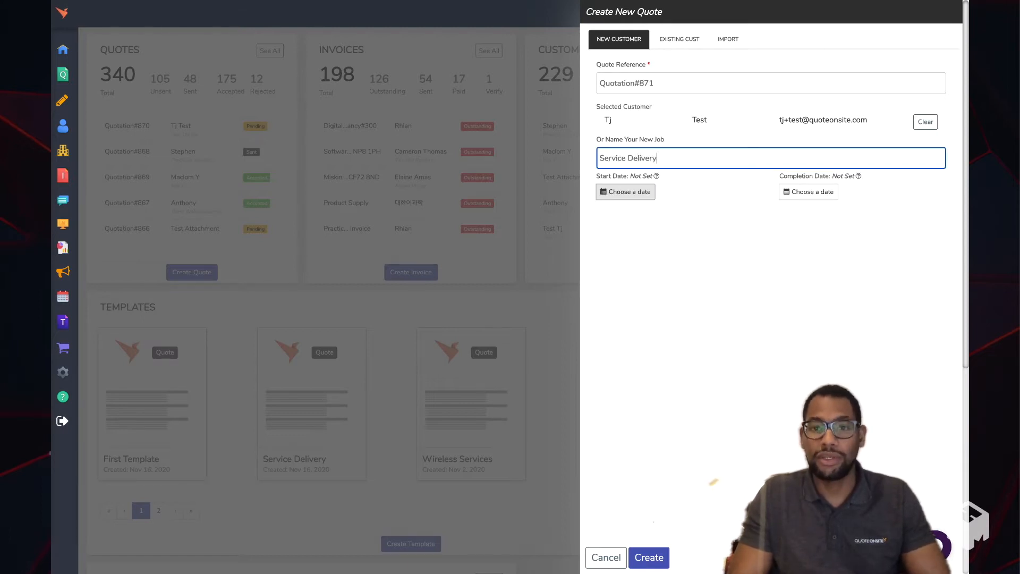
click(649, 557)
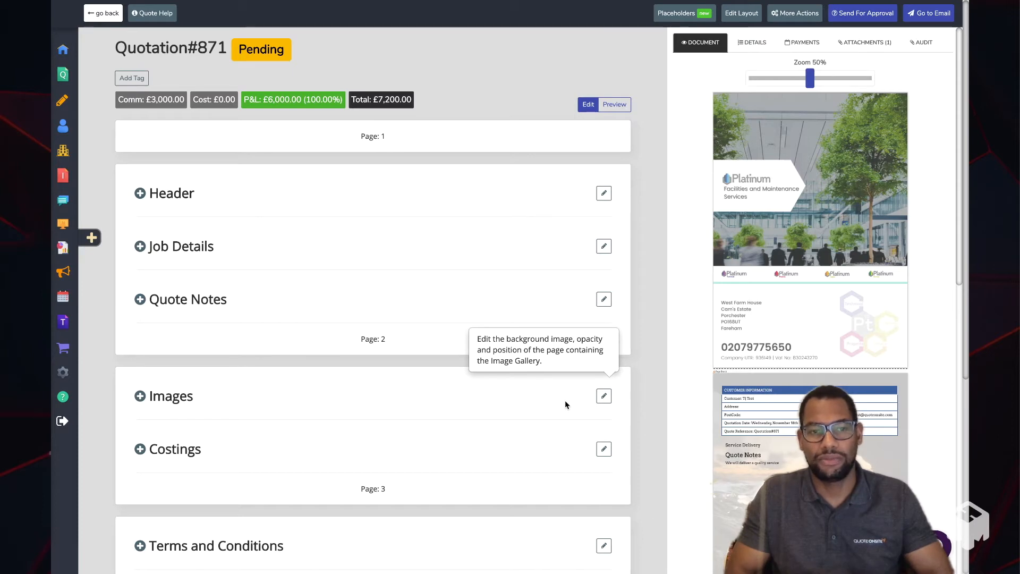
- Add the note "Service detail here" to the quote's Job Details section
click(203, 248)
click(271, 213)
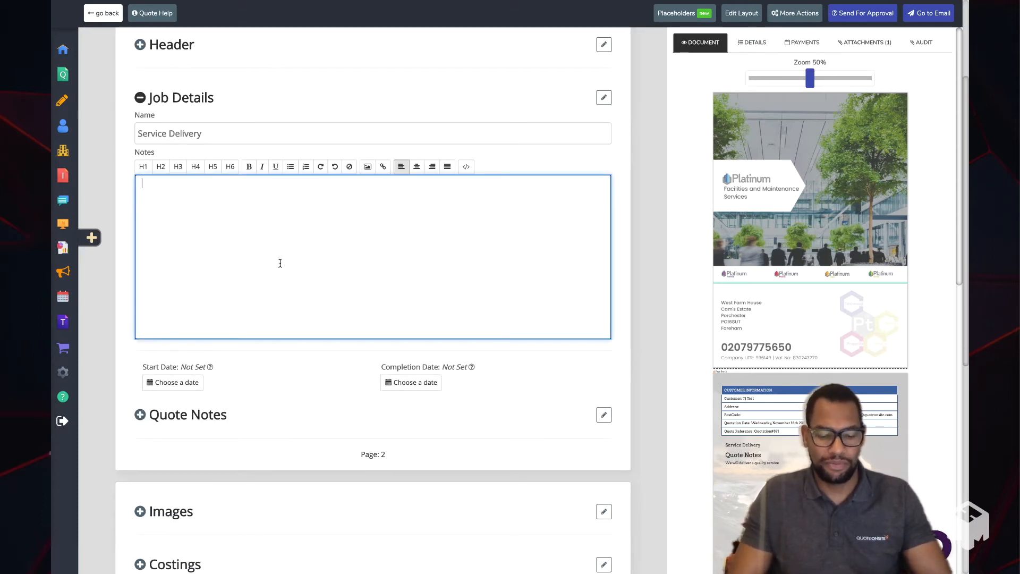
text(Service de)
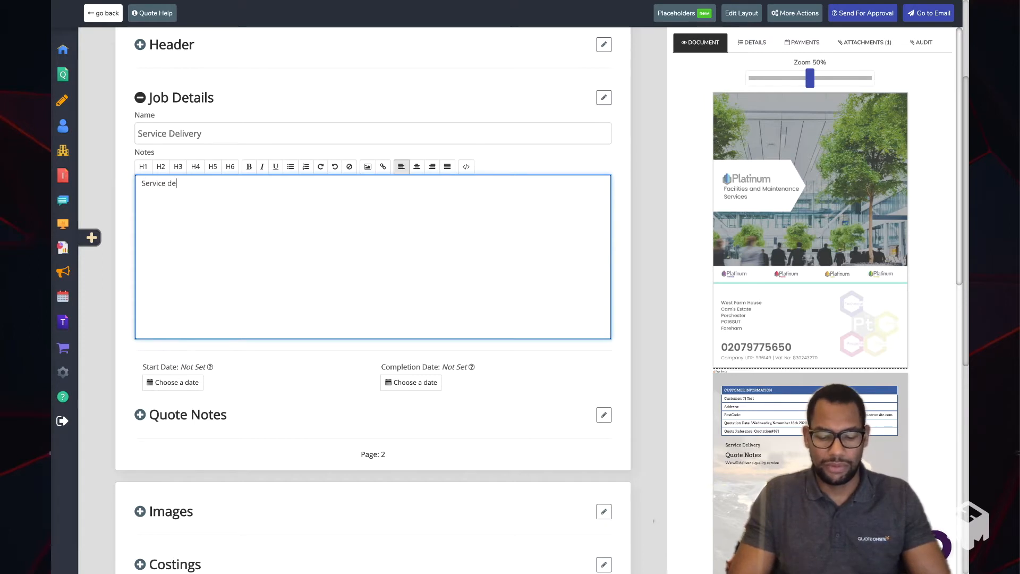
text(tail here)
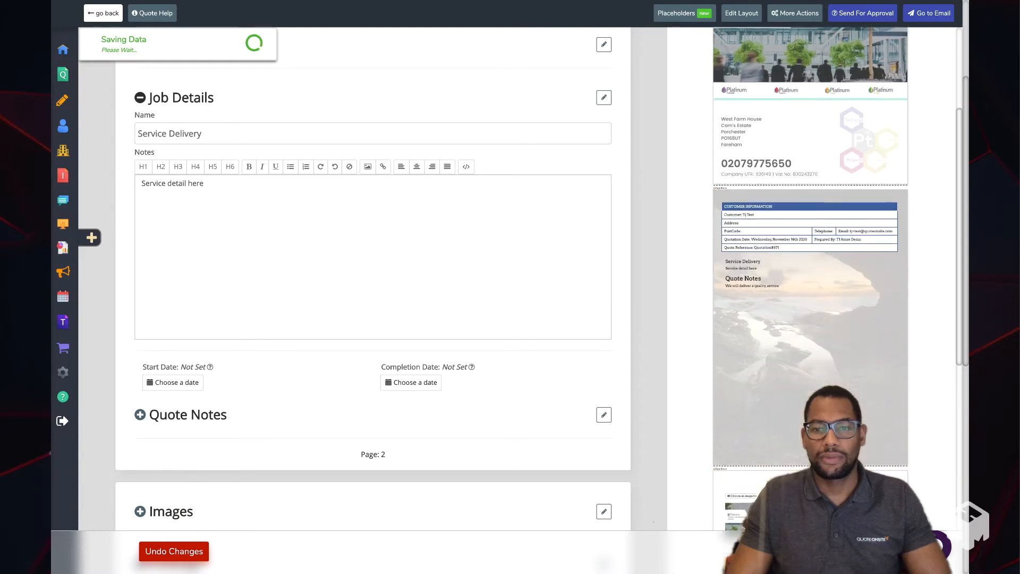
- Expand the Costings section and examine its cost items alongside the document preview
scroll(481, 335, down, 4)
scroll(484, 340, down, 4)
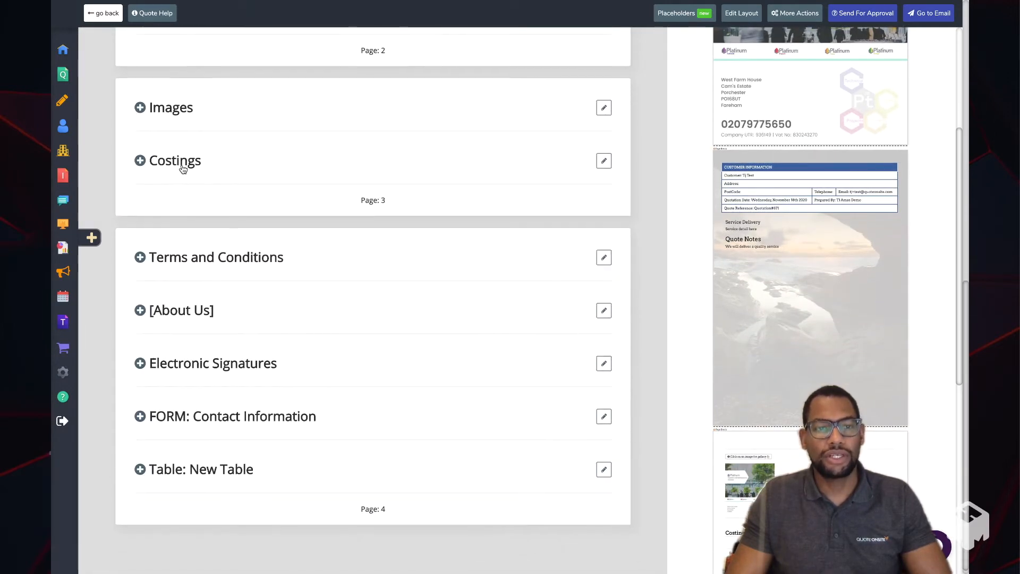
click(182, 155)
scroll(301, 237, down, 5)
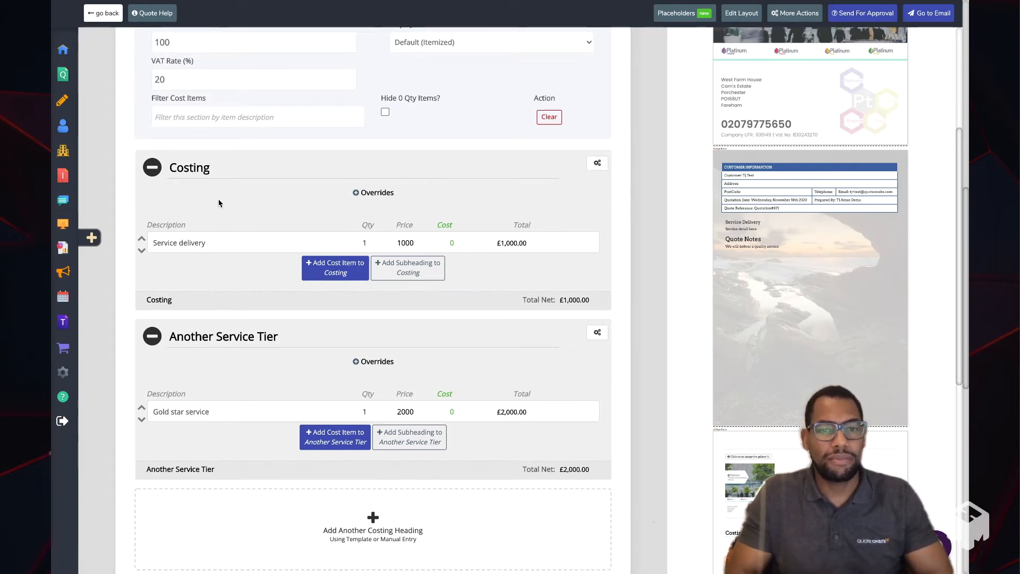
scroll(813, 314, down, 5)
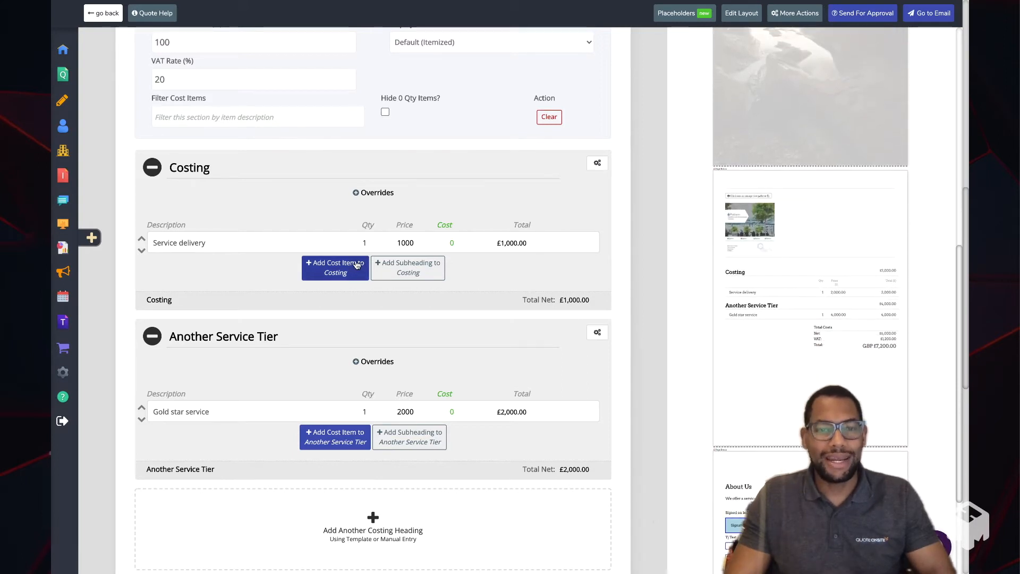
- Set the Service delivery item's quantity to 0 as a trial and restore it to 1
click(370, 246)
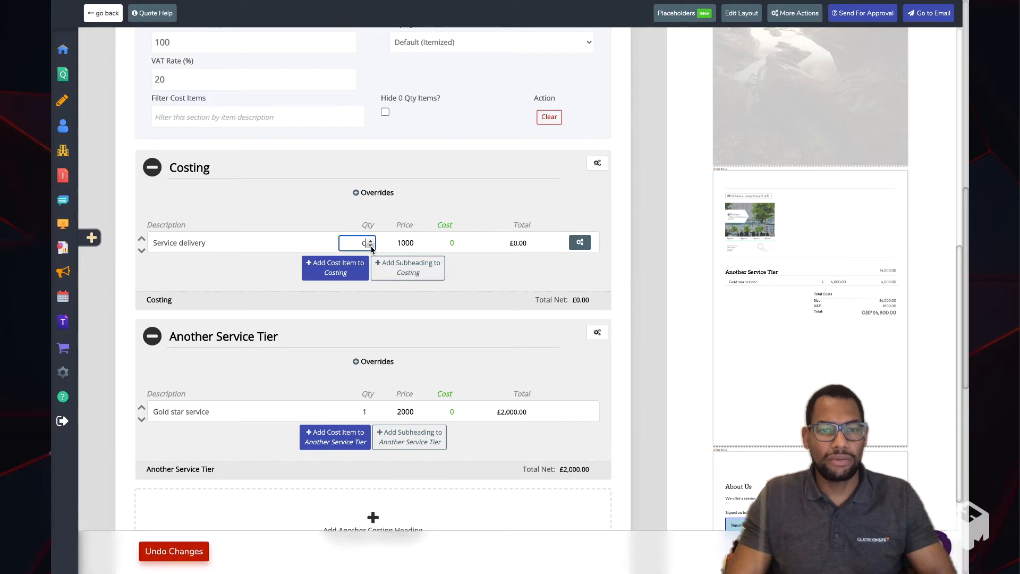
scroll(747, 270, down, 1)
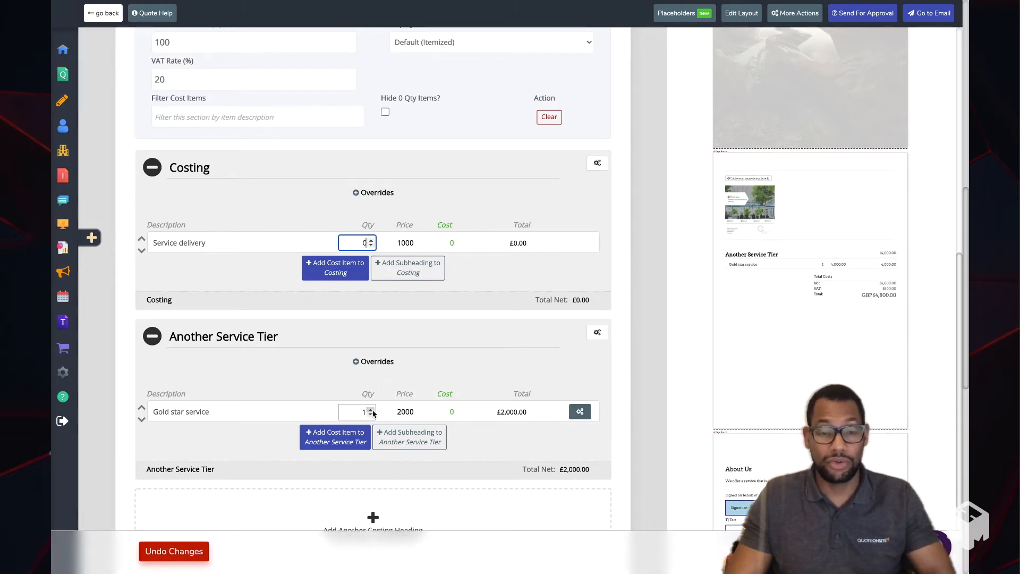
click(370, 242)
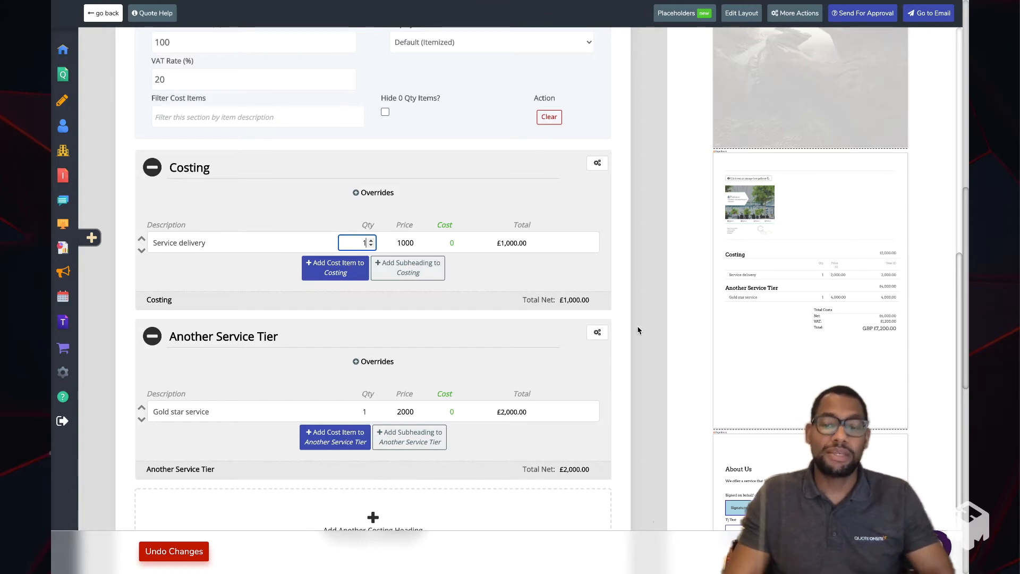
click(648, 510)
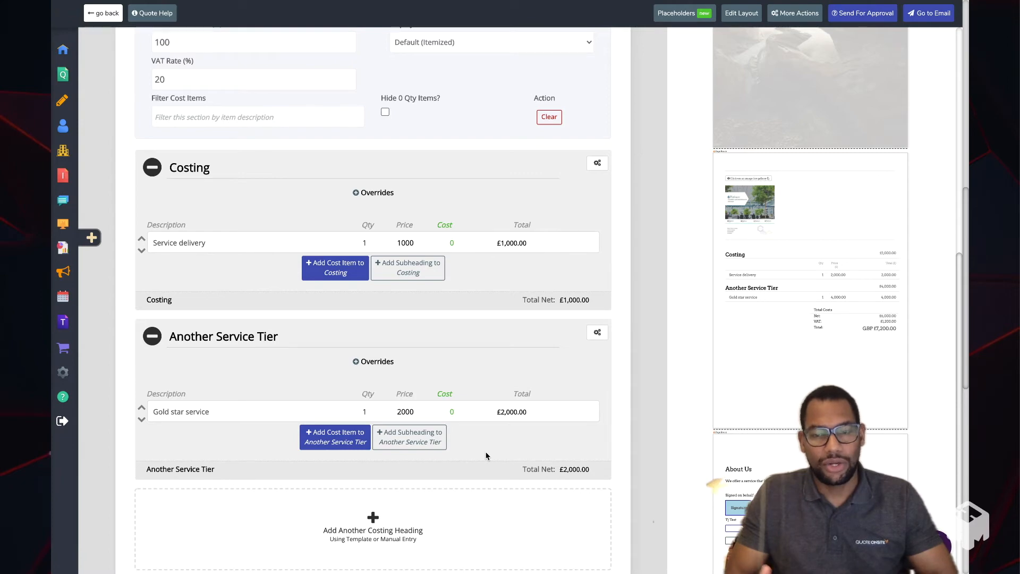
- Look at the section types that can be added after the Contact Information form, and expand the form's fields
scroll(783, 381, down, 4)
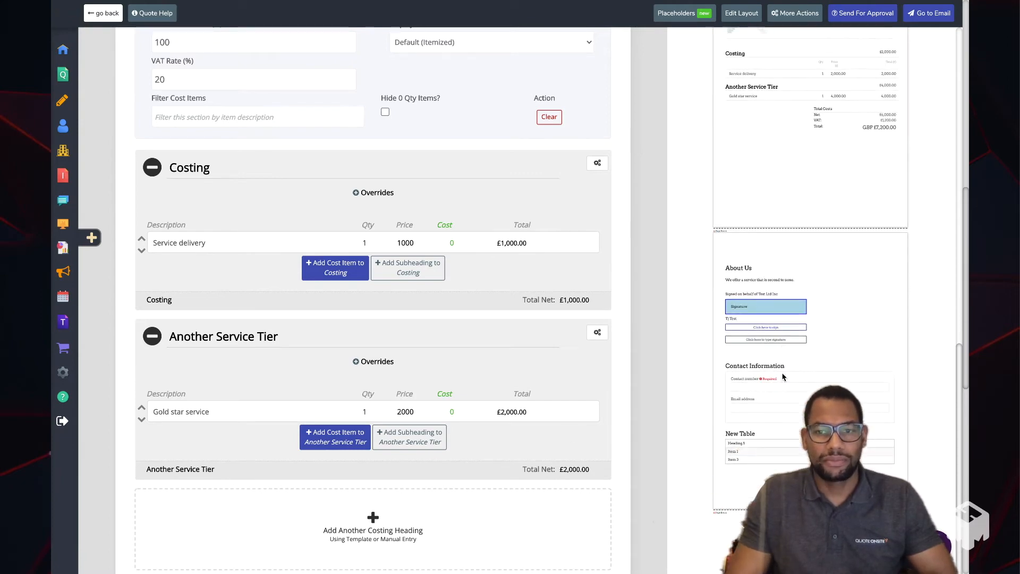
scroll(553, 350, down, 9)
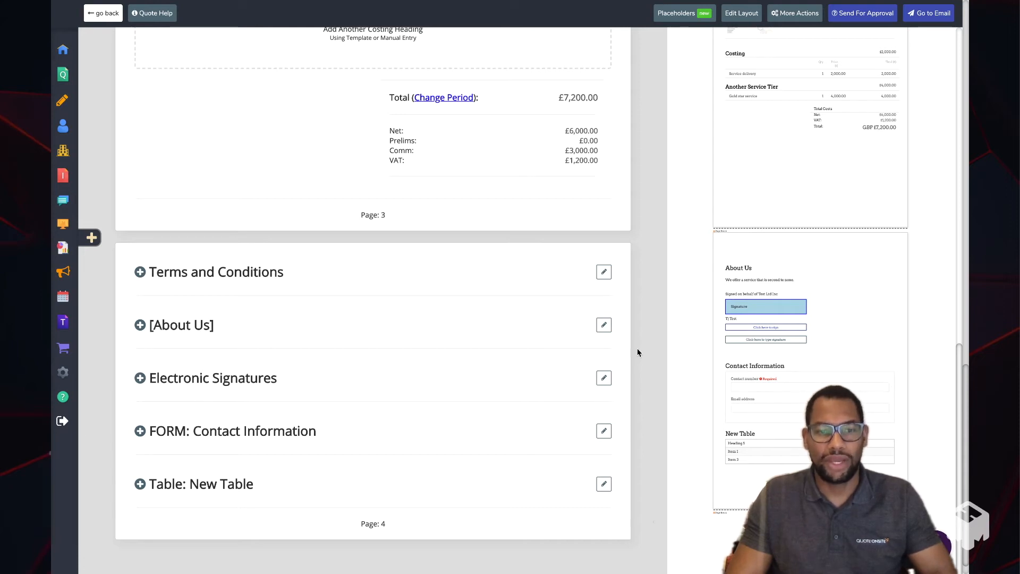
scroll(530, 356, up, 1)
scroll(529, 356, down, 1)
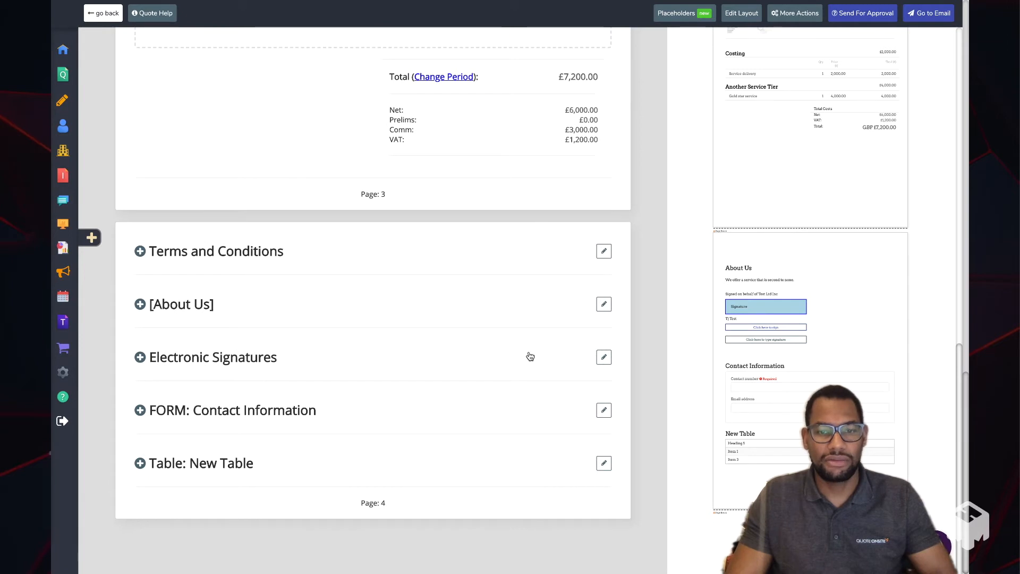
click(603, 409)
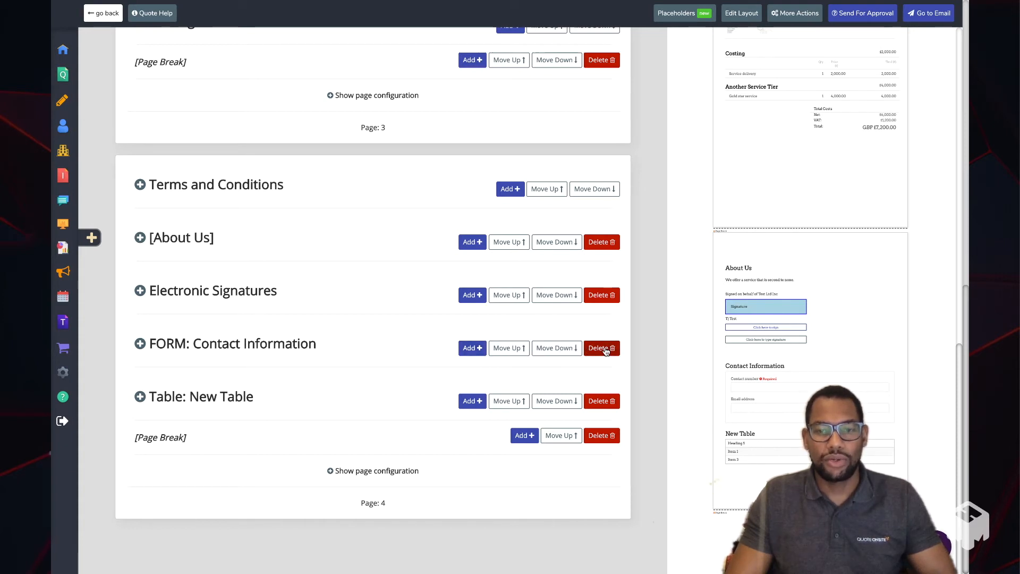
click(470, 348)
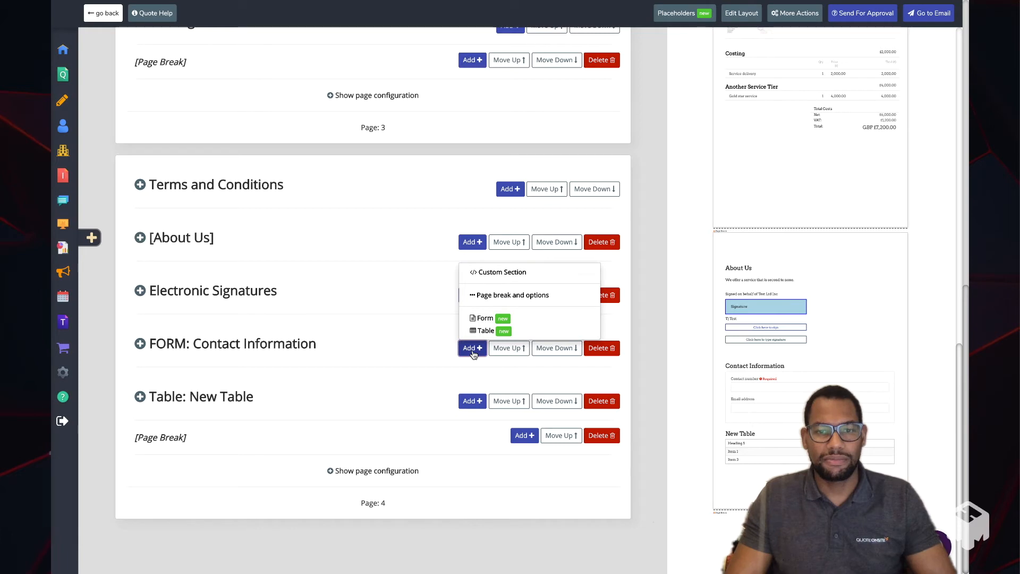
click(415, 345)
click(179, 272)
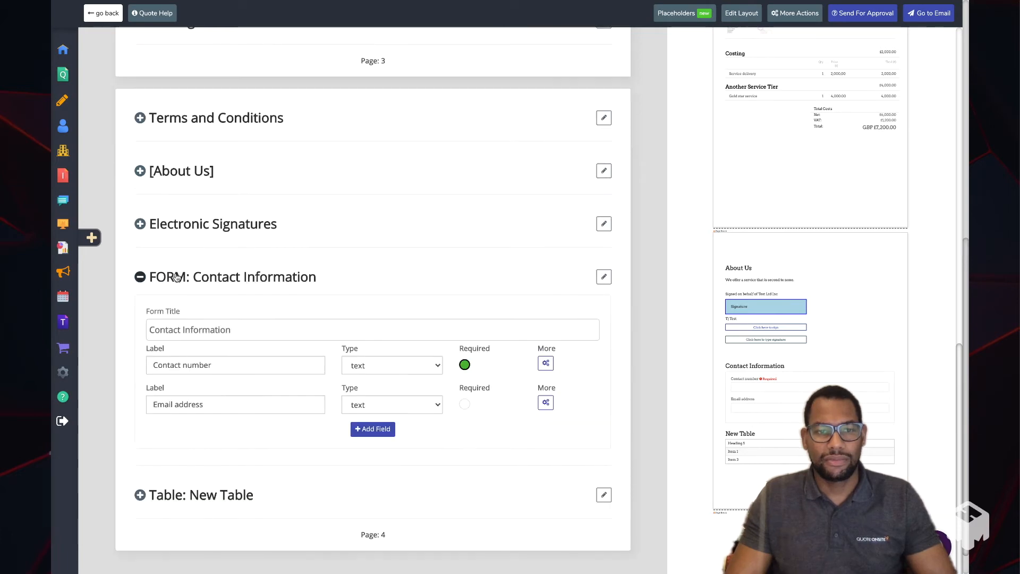
- Switch the quote to its preview and look through all pages, from the cover to the signature, contact form and table
scroll(751, 357, up, 10)
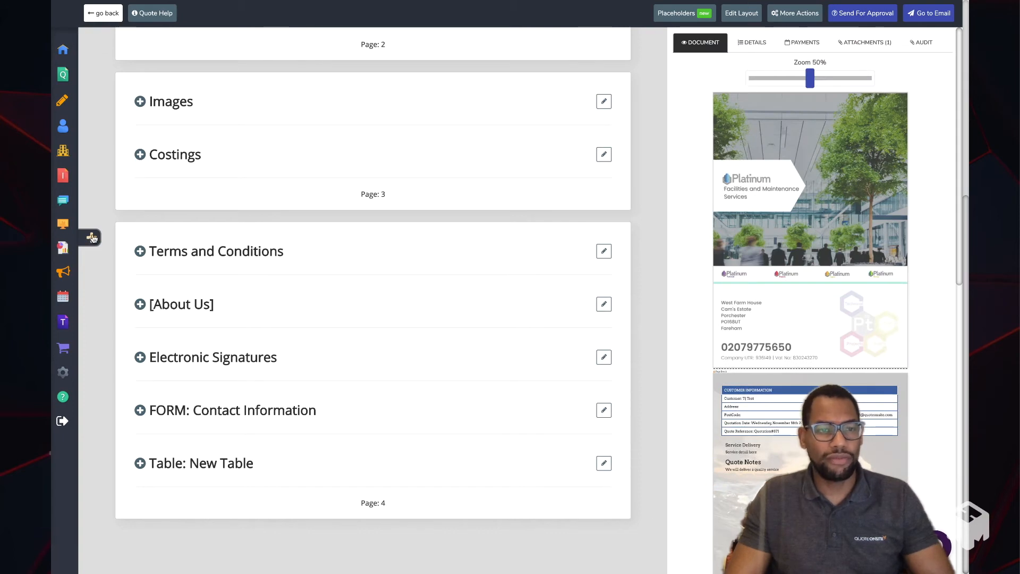
click(92, 238)
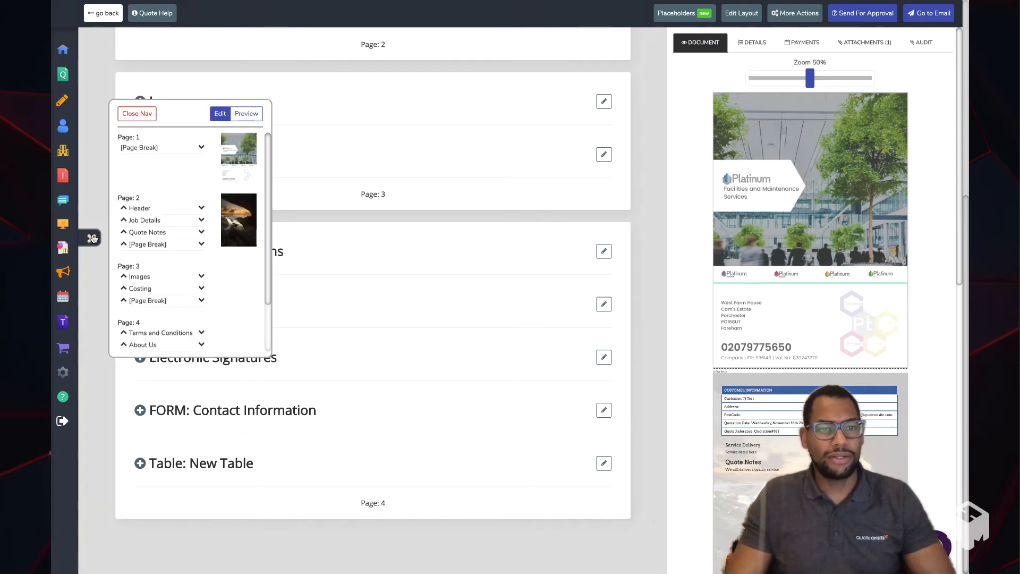
click(250, 115)
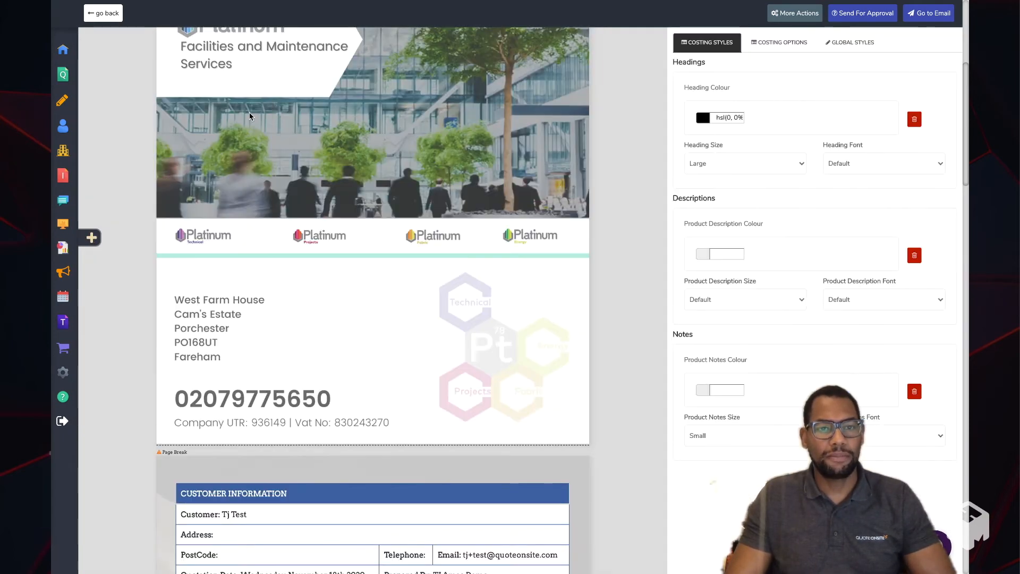
scroll(321, 141, up, 5)
scroll(323, 144, down, 15)
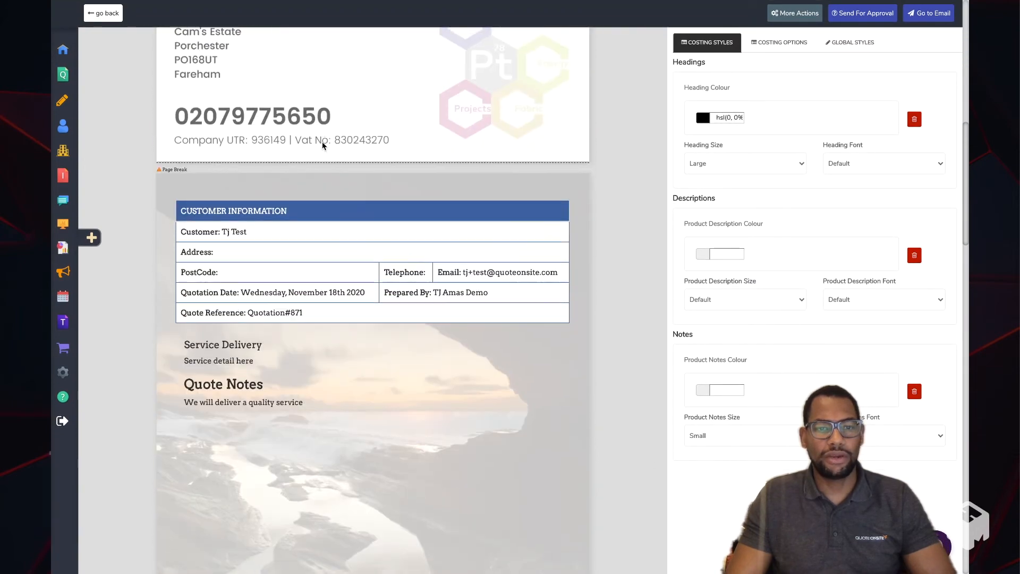
scroll(322, 141, down, 10)
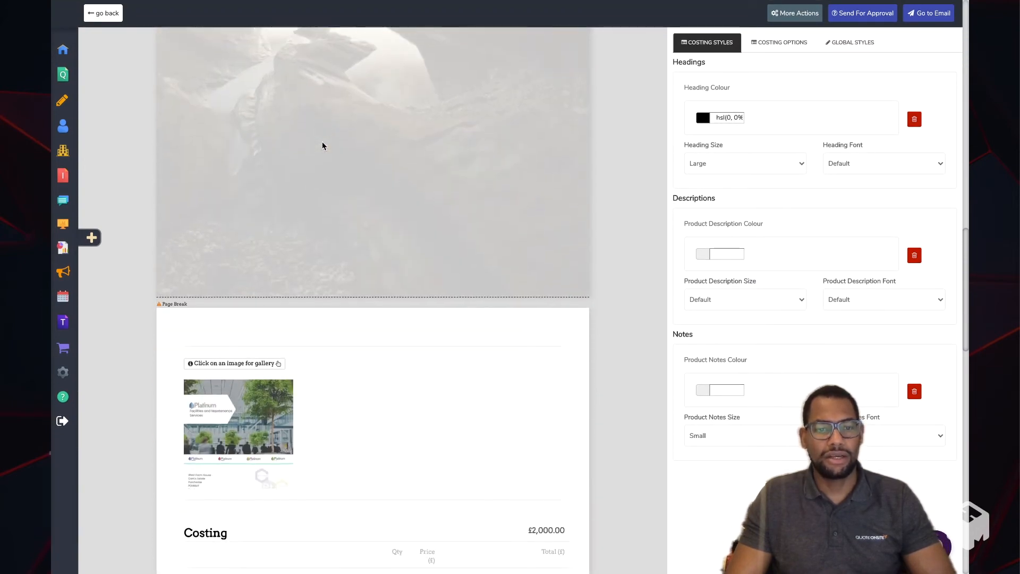
scroll(322, 146, down, 12)
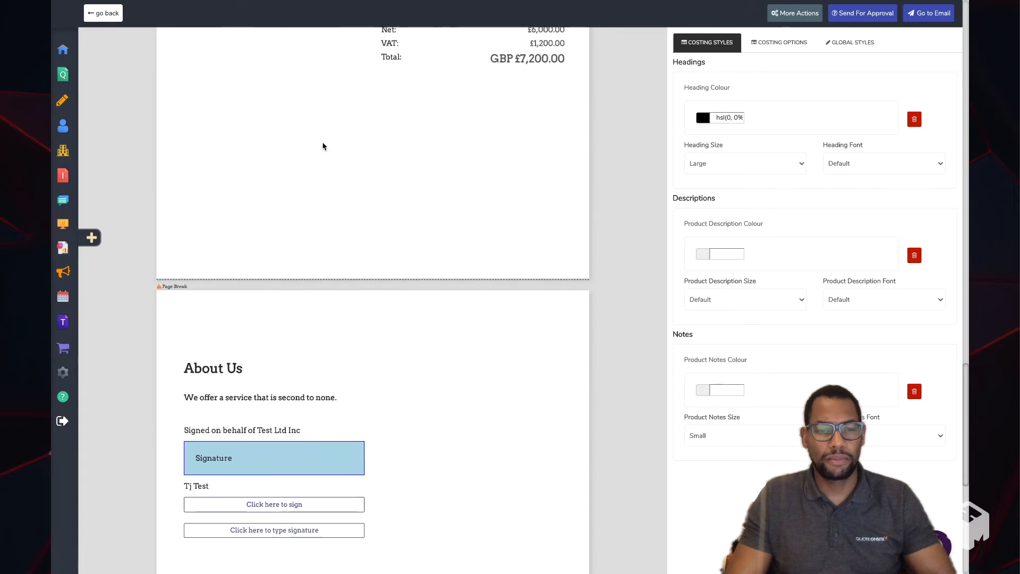
scroll(323, 146, down, 3)
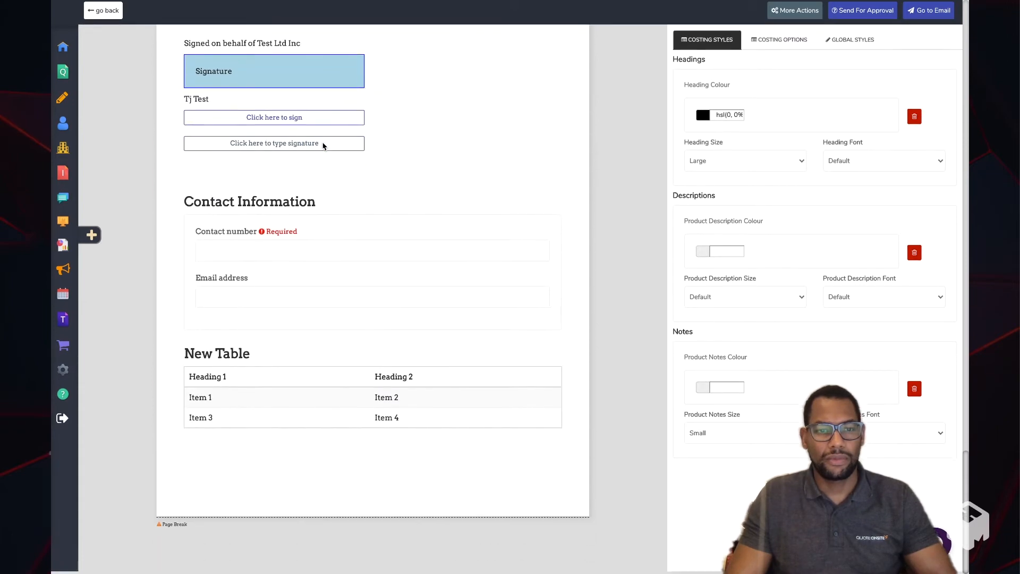
scroll(323, 147, up, 5)
scroll(322, 145, up, 8)
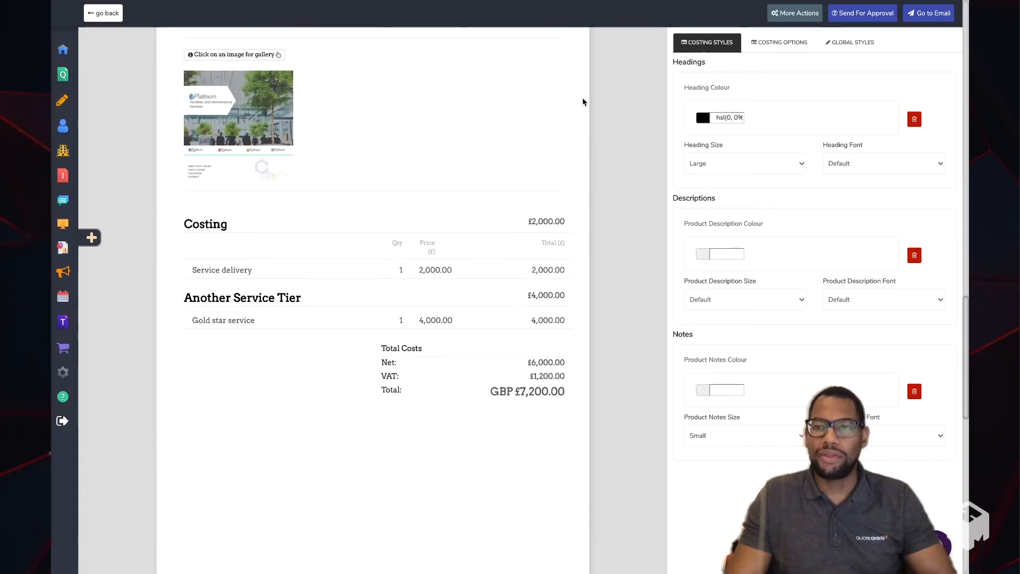
- Start the quote's email and replace the body text between greeting and sign-off with "Say something specific here..."
click(930, 17)
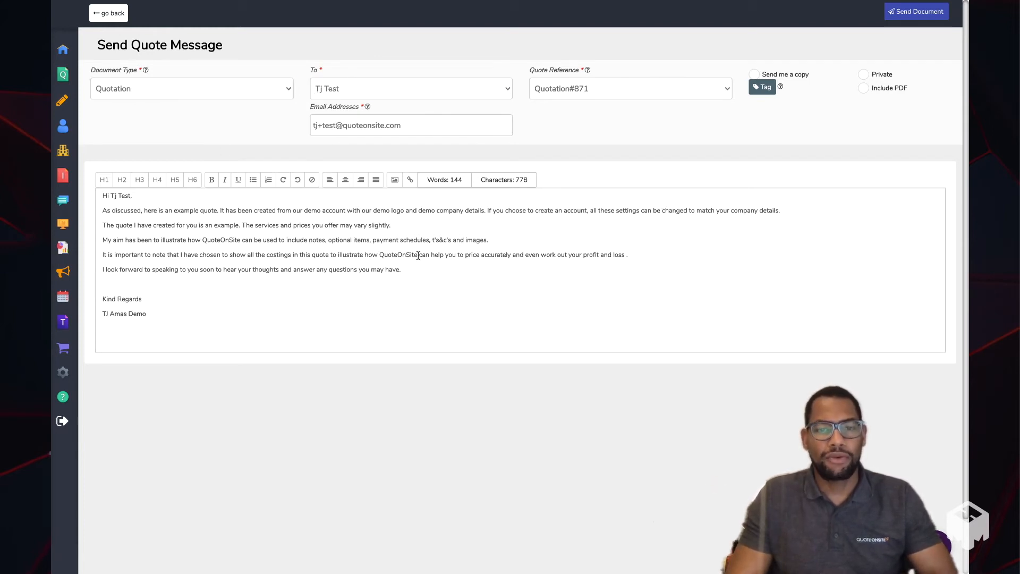
scroll(420, 272, down, 1)
drag(402, 255, 96, 191)
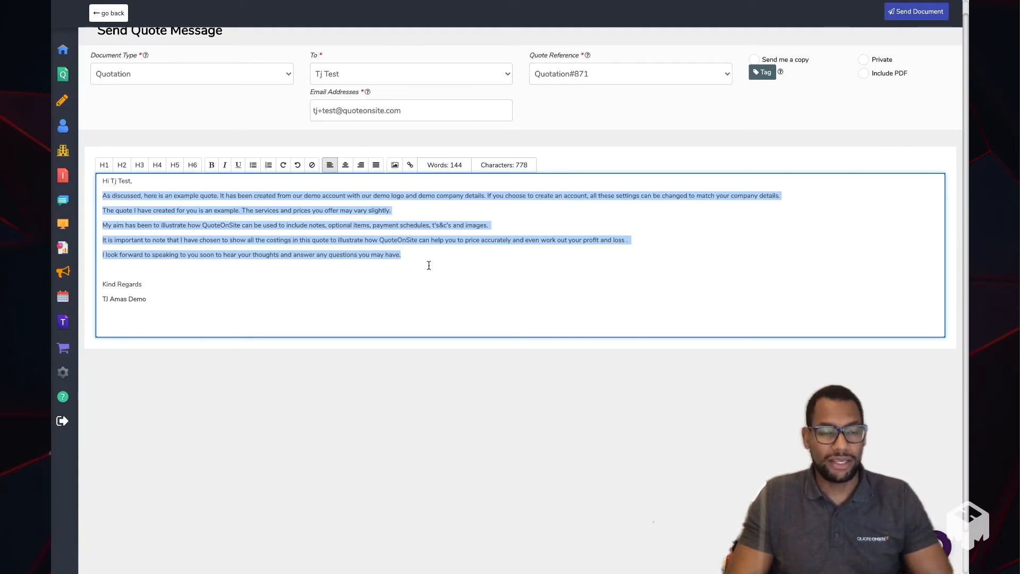
key(BackSpace)
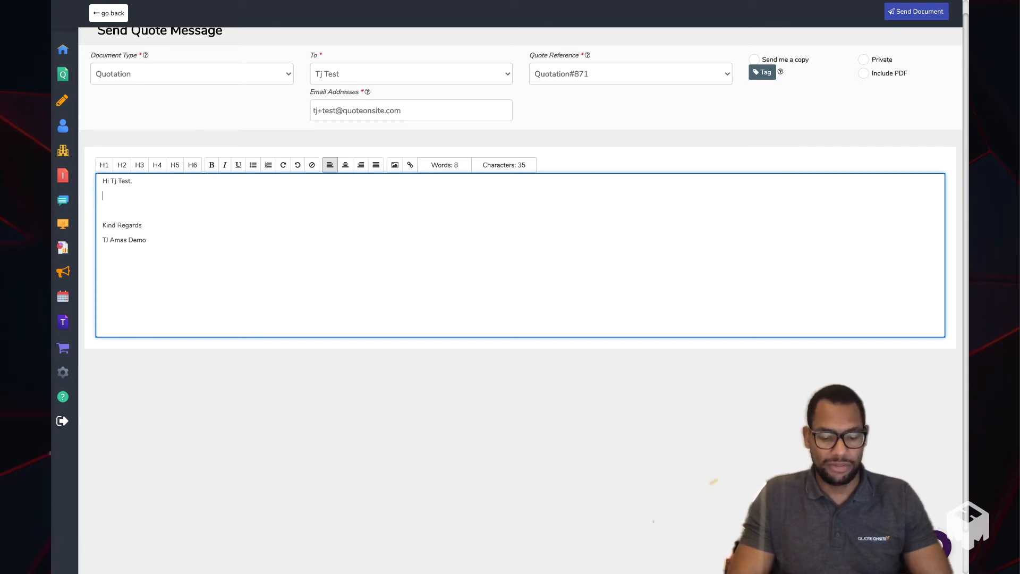
text(Say so)
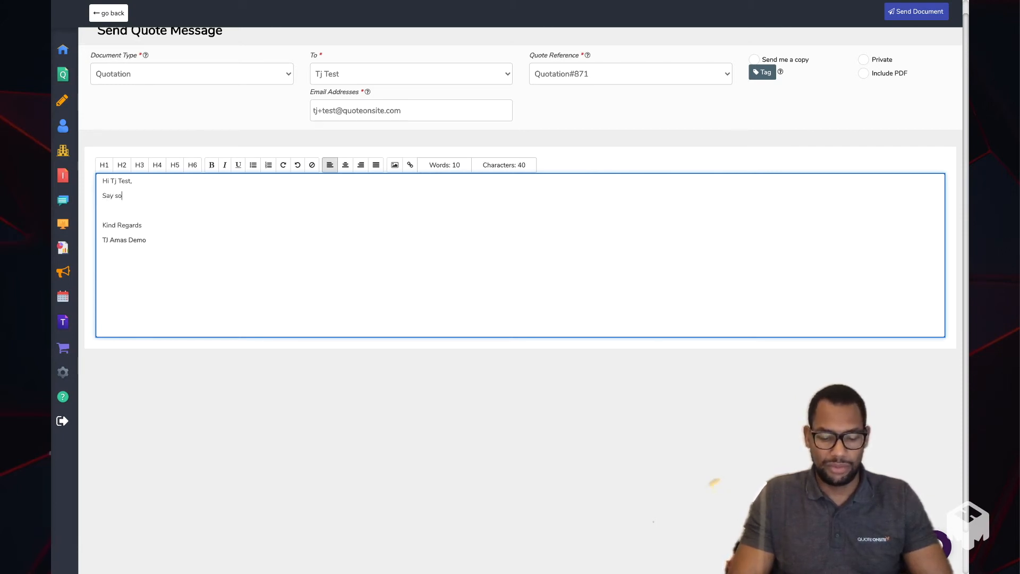
text(mething )
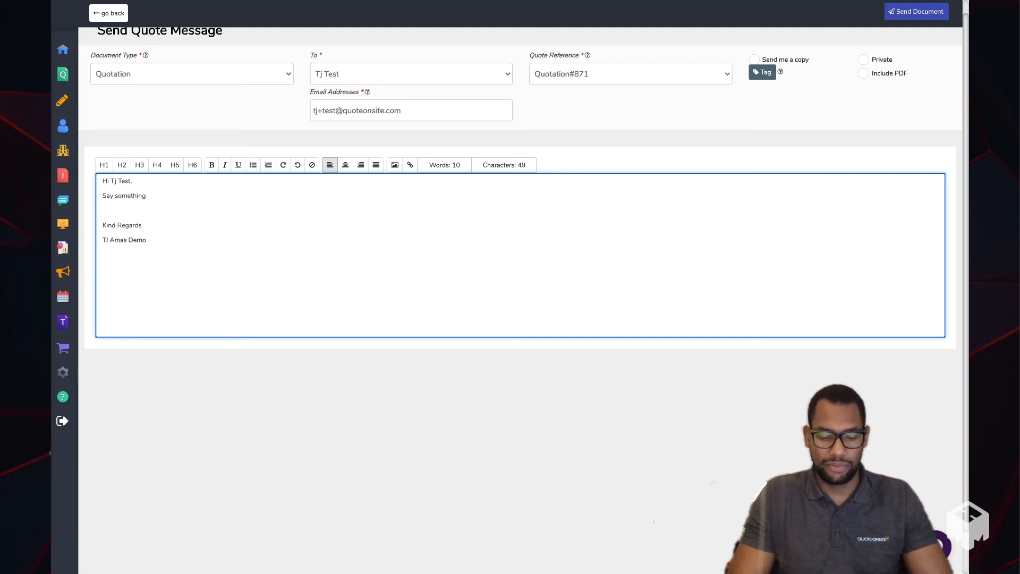
text(specific here...)
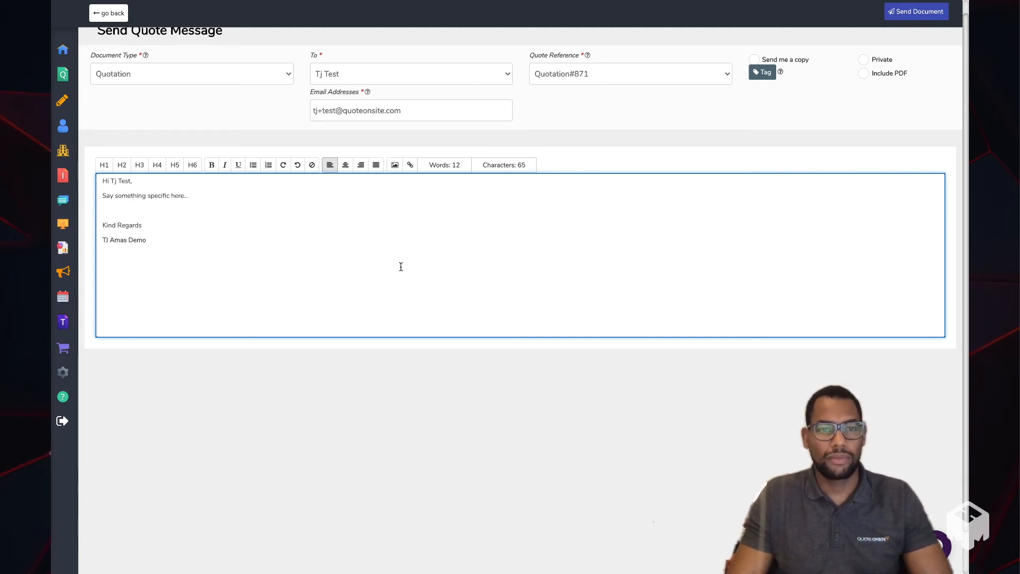
scroll(401, 266, up, 1)
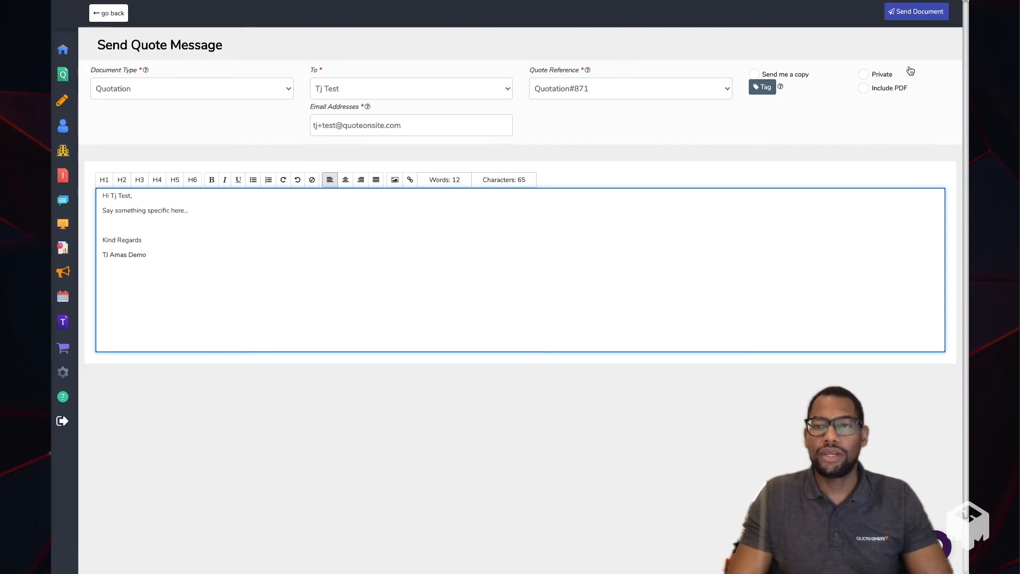
- Include the PDF with the quote email and send the document to the customer
click(863, 90)
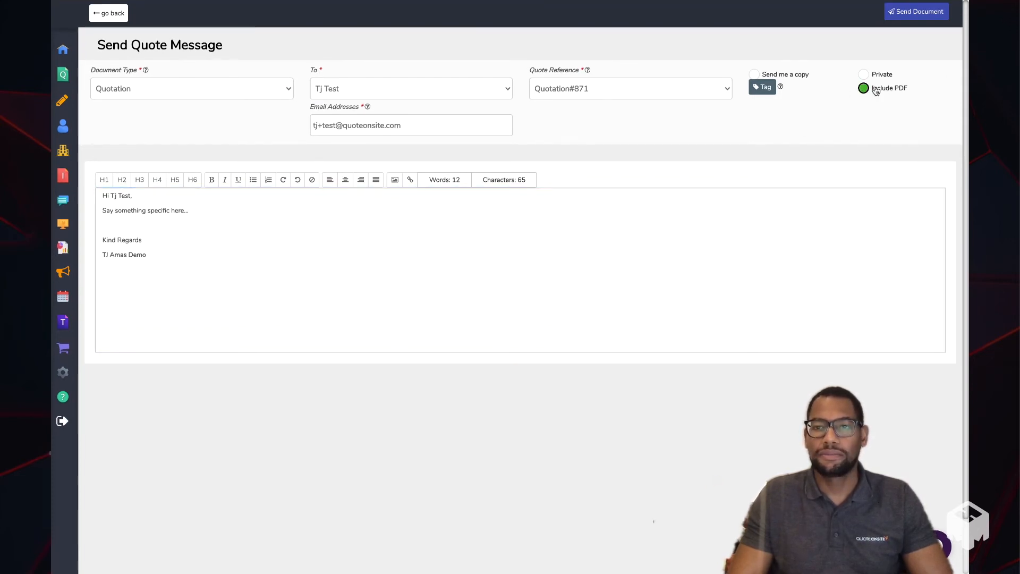
click(904, 10)
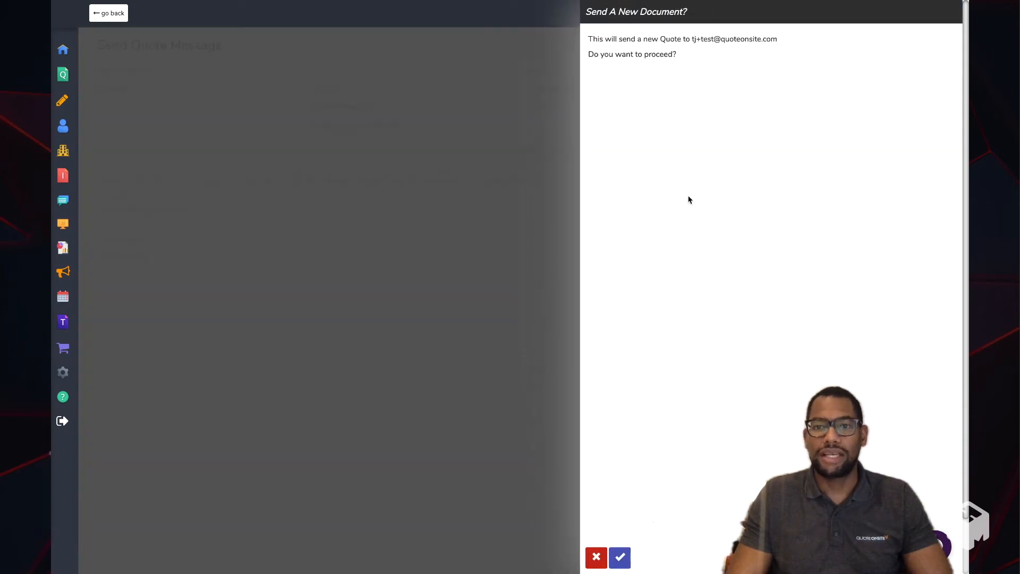
click(619, 557)
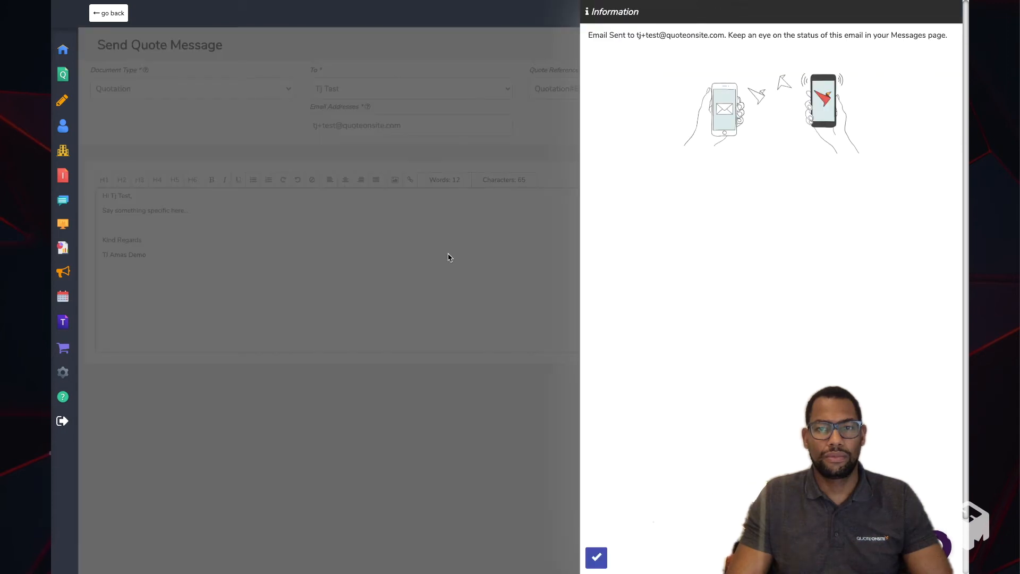
click(596, 557)
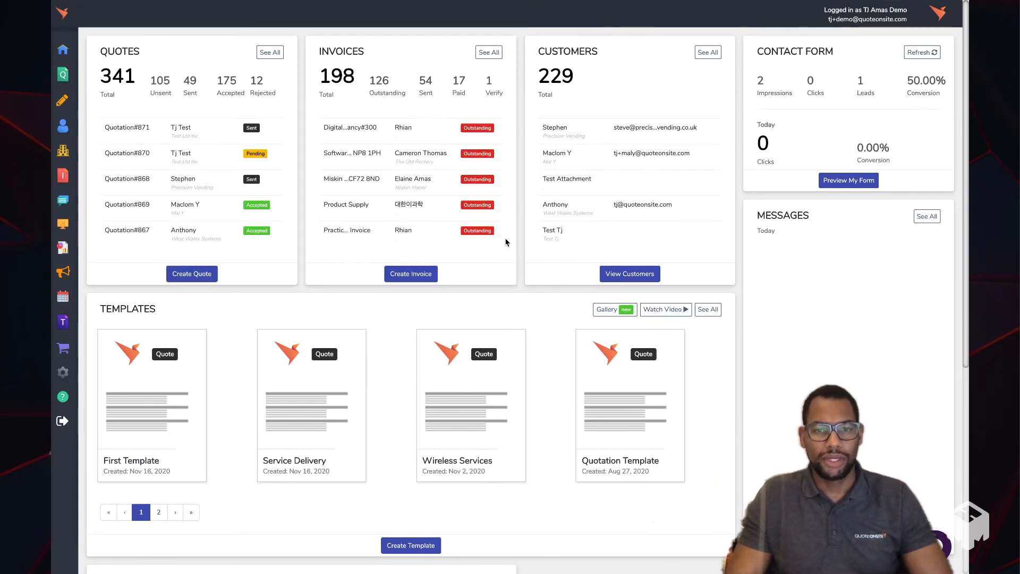
- Open the customer's view of the Service Delivery quote from its entry in the full messages list
click(926, 218)
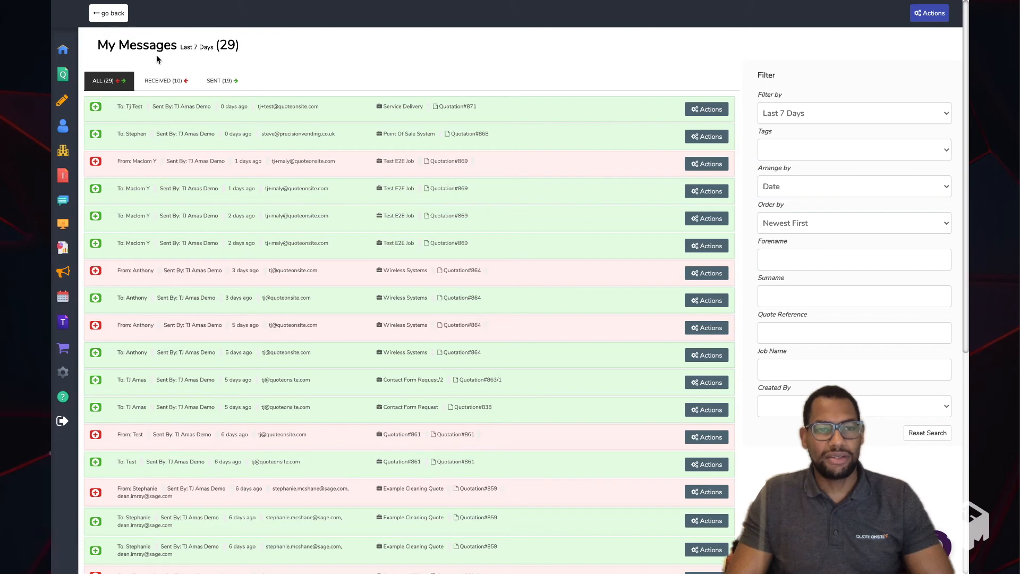
mouse_move(70, 218)
click(85, 200)
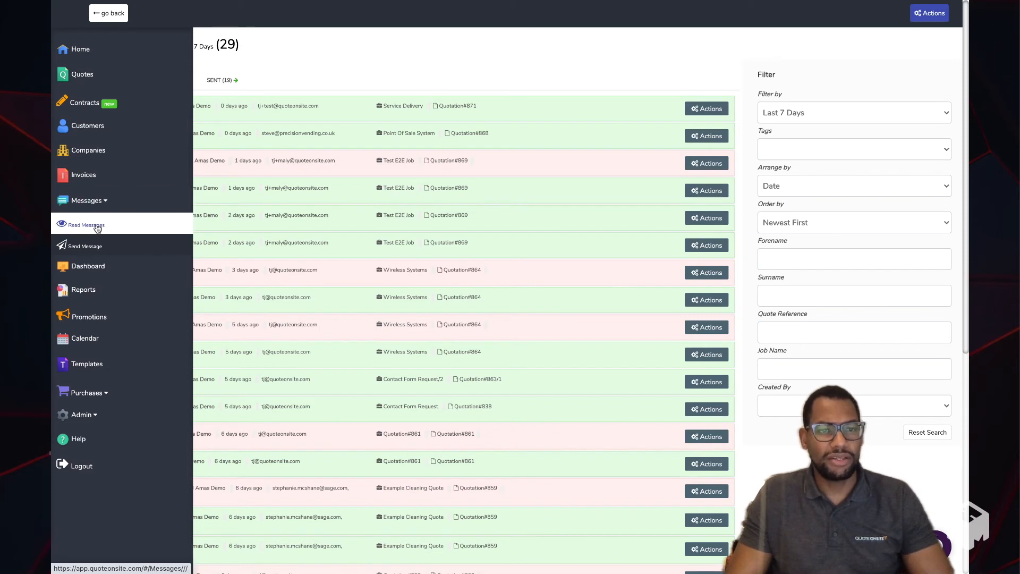
scroll(214, 138, up, 1)
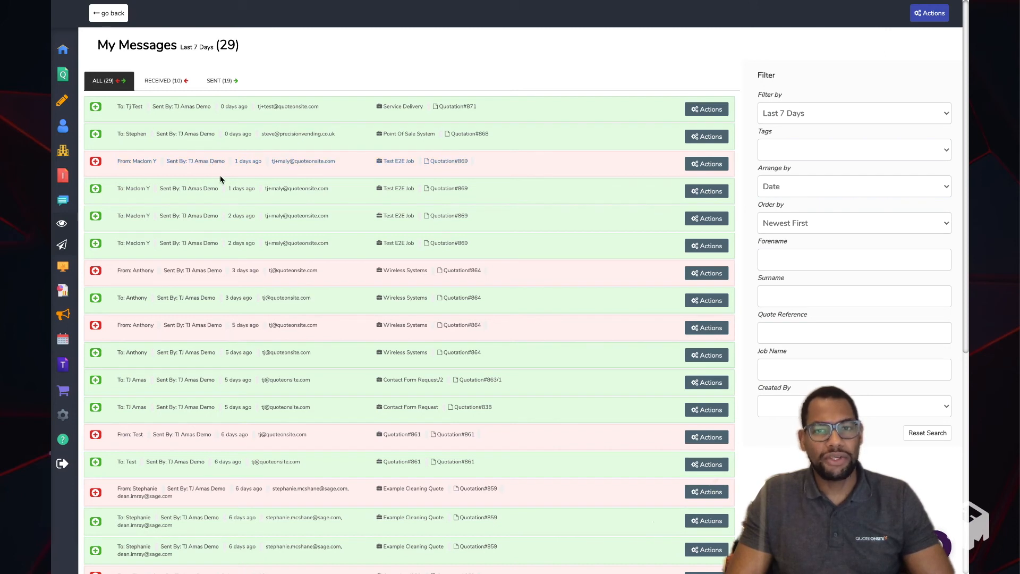
click(710, 112)
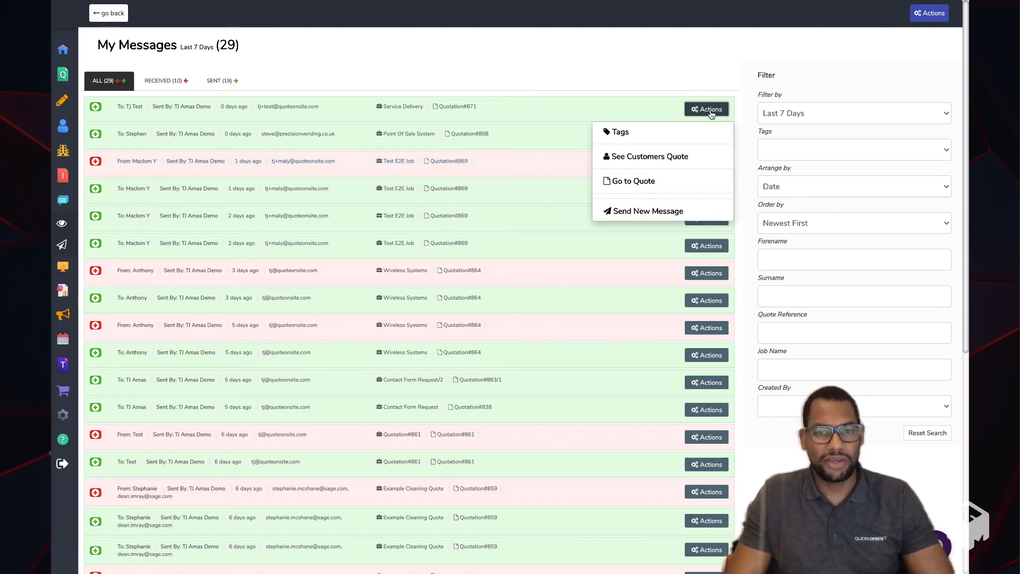
scroll(711, 114, down, 1)
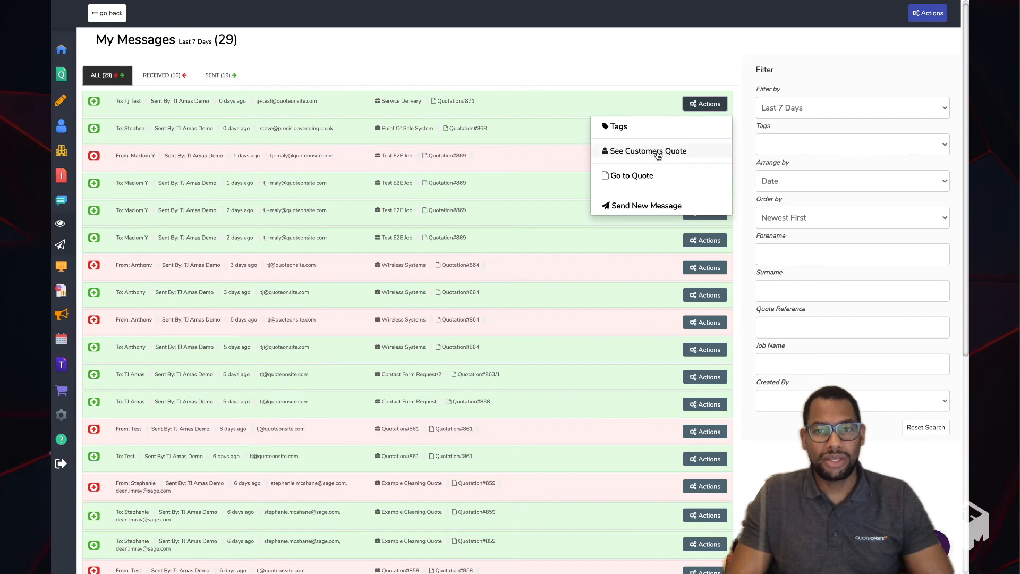
click(706, 105)
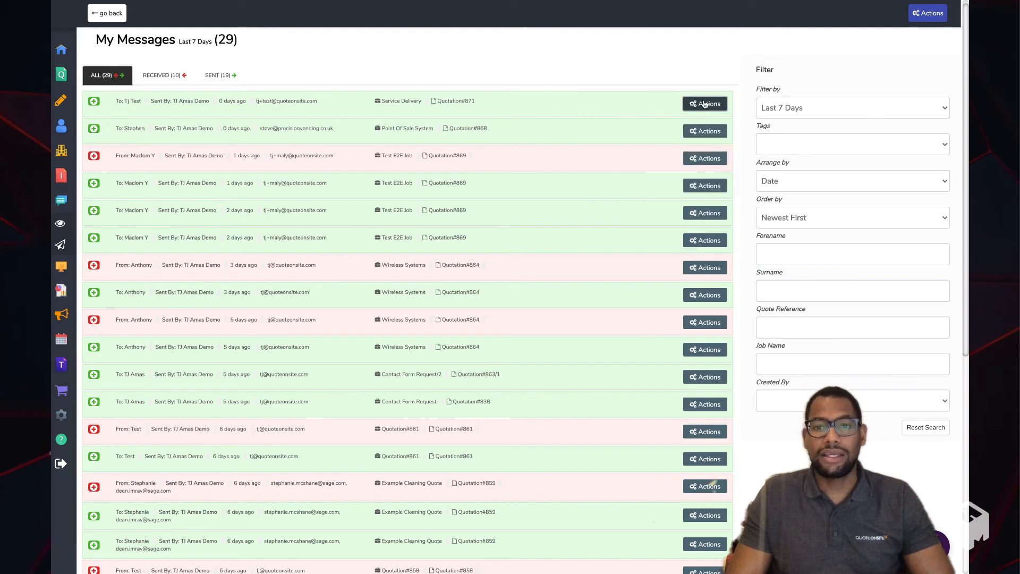
click(707, 104)
click(651, 151)
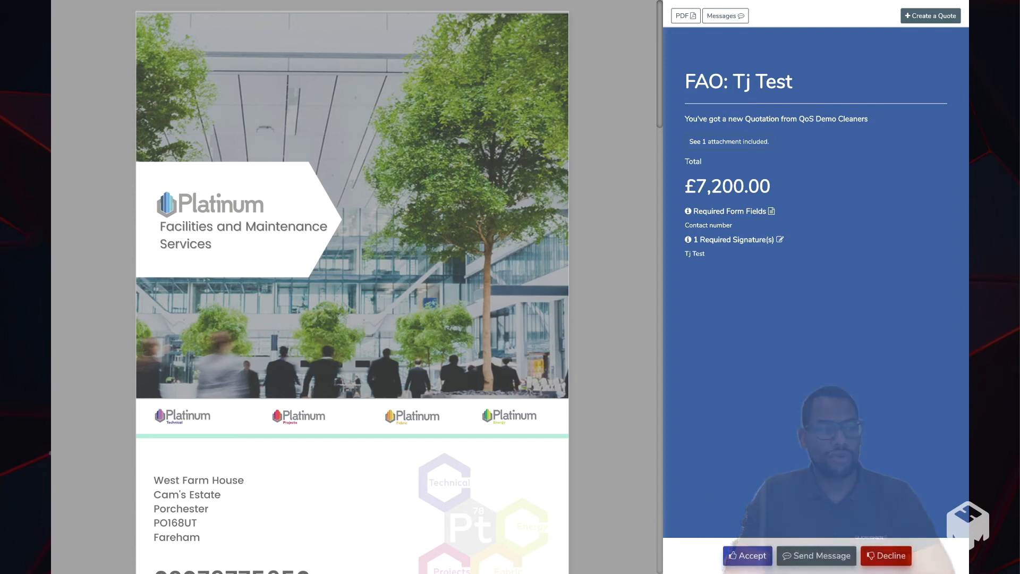
- Try a typed signature with the signatory's name in the quote's signature block
scroll(612, 444, down, 8)
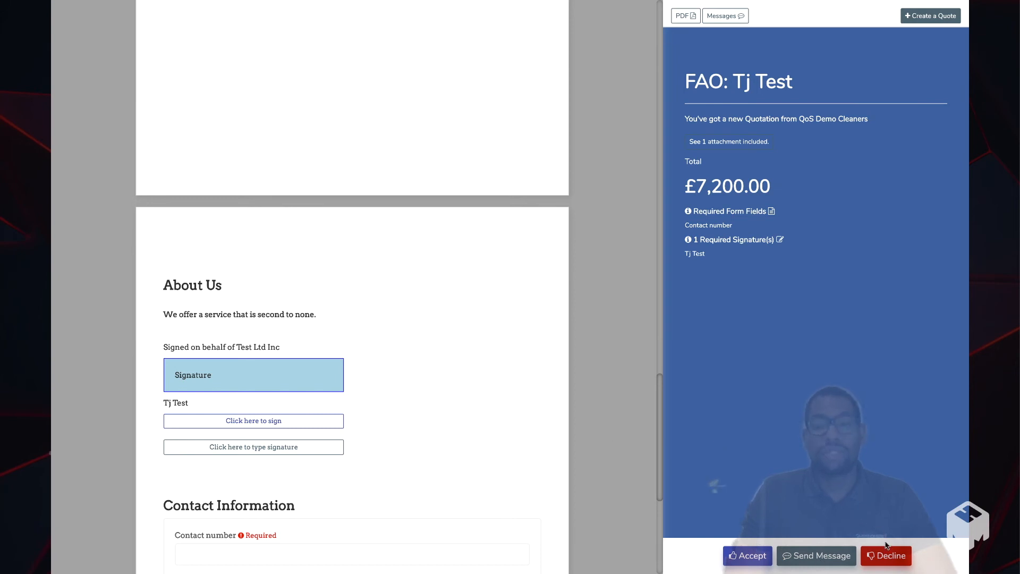
scroll(512, 346, down, 3)
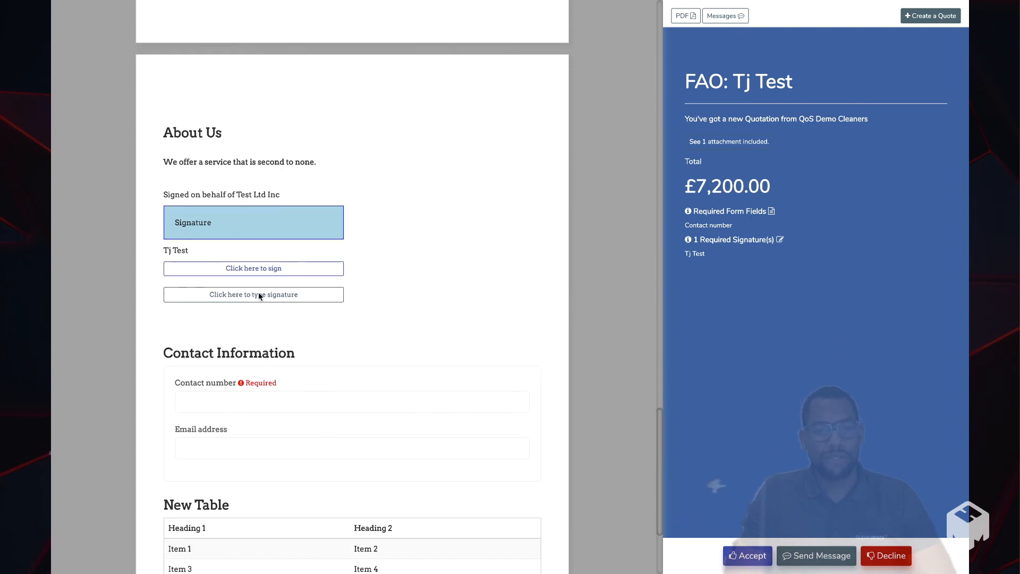
click(257, 295)
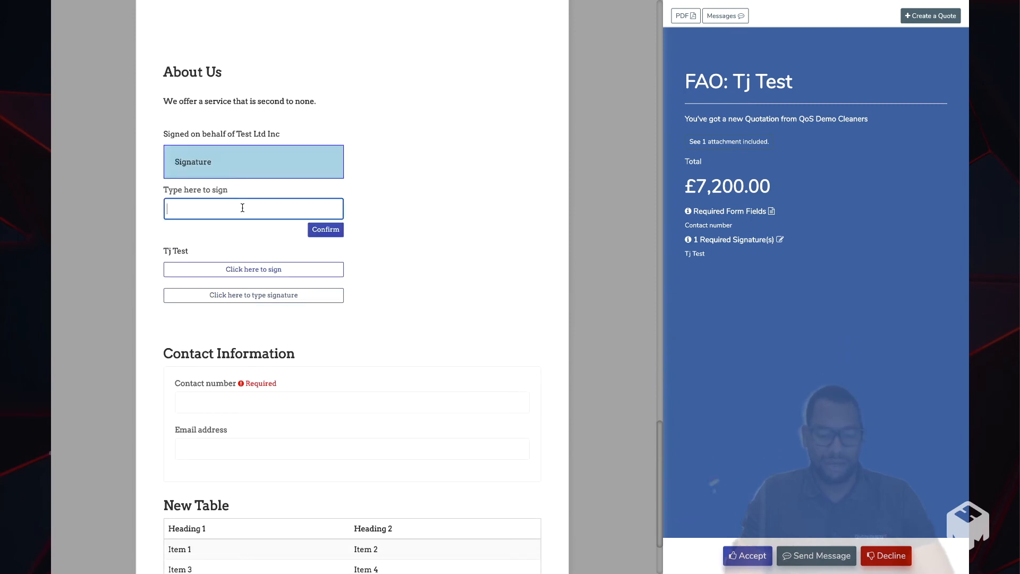
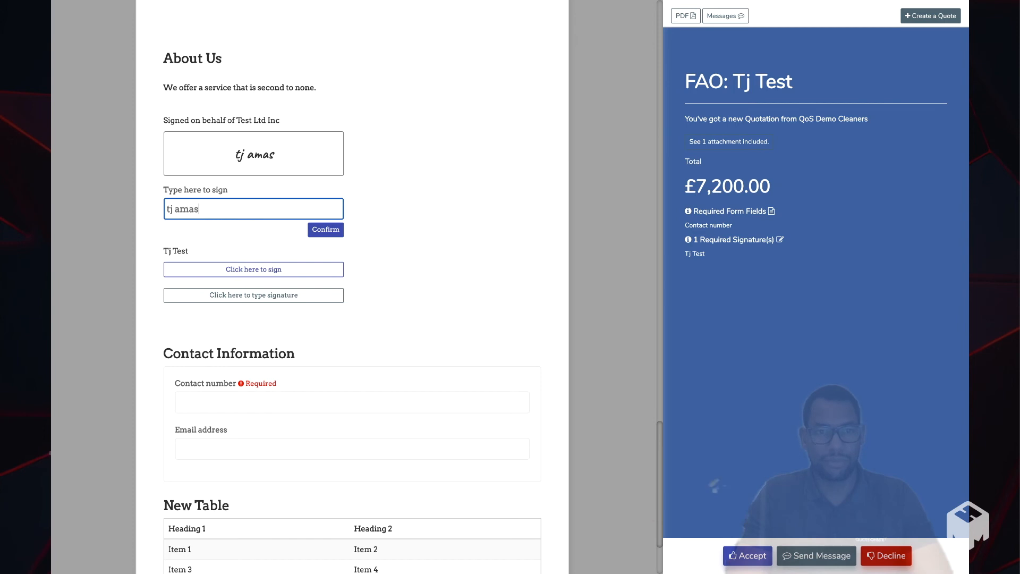
- Sign the quote with a hand-drawn signature and confirm it
click(256, 270)
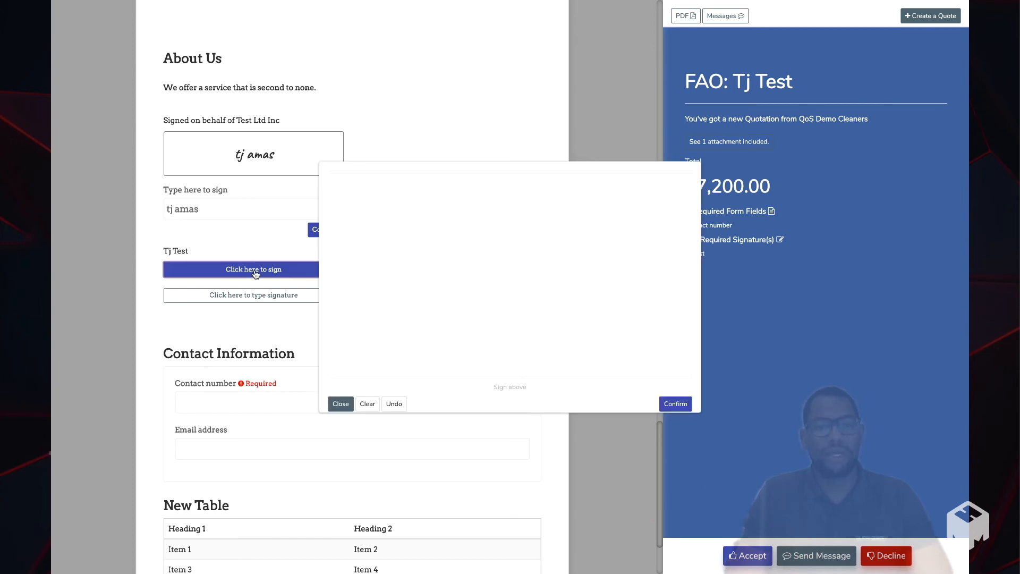
mouse_move(367, 244)
mouse_down()
mouse_move(440, 310)
mouse_move(483, 249)
mouse_move(566, 282)
mouse_up()
drag(337, 287, 718, 289)
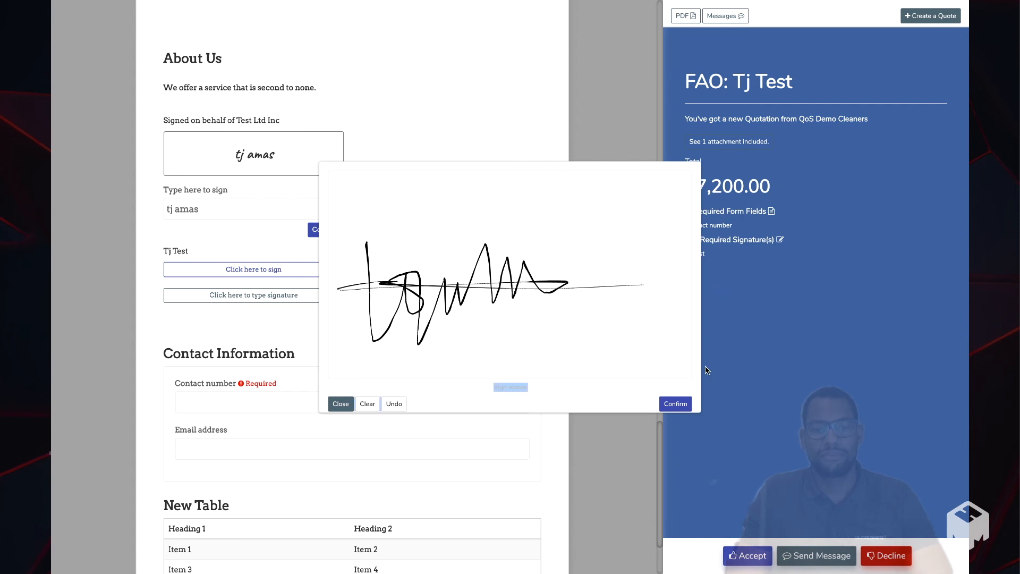
click(675, 404)
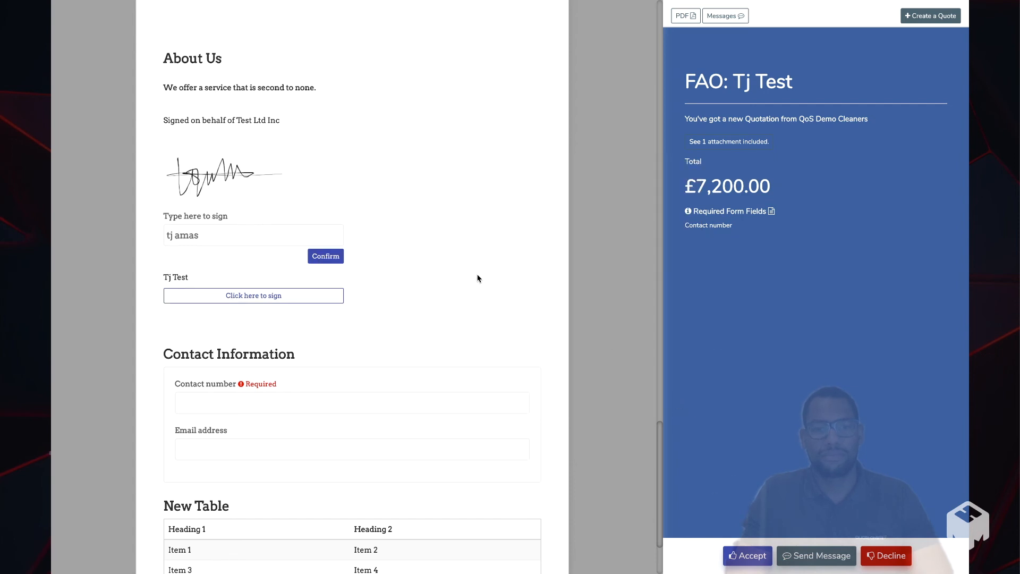
- Fill in the required contact number in the quote's Contact Information form
scroll(477, 279, down, 2)
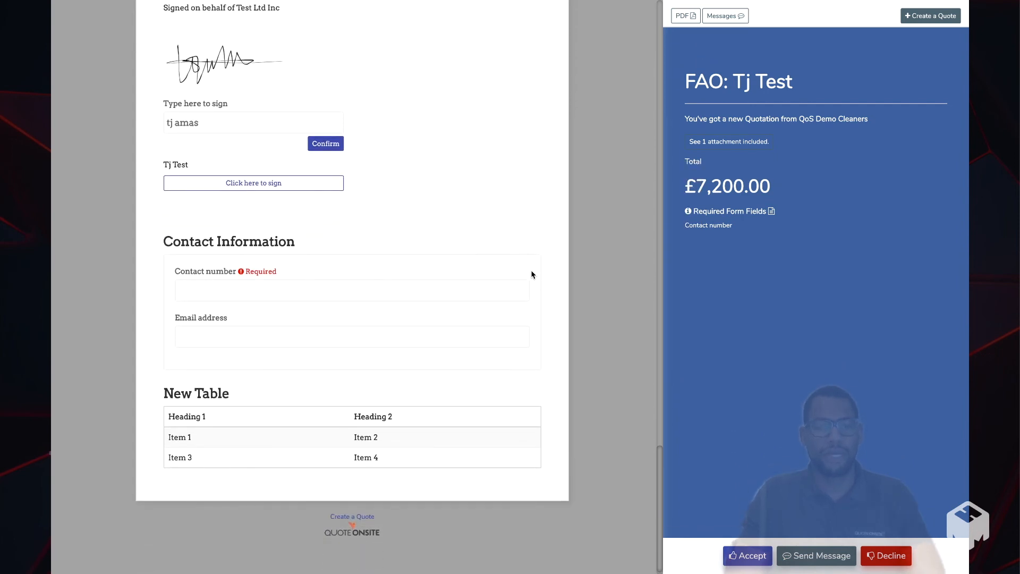
click(271, 284)
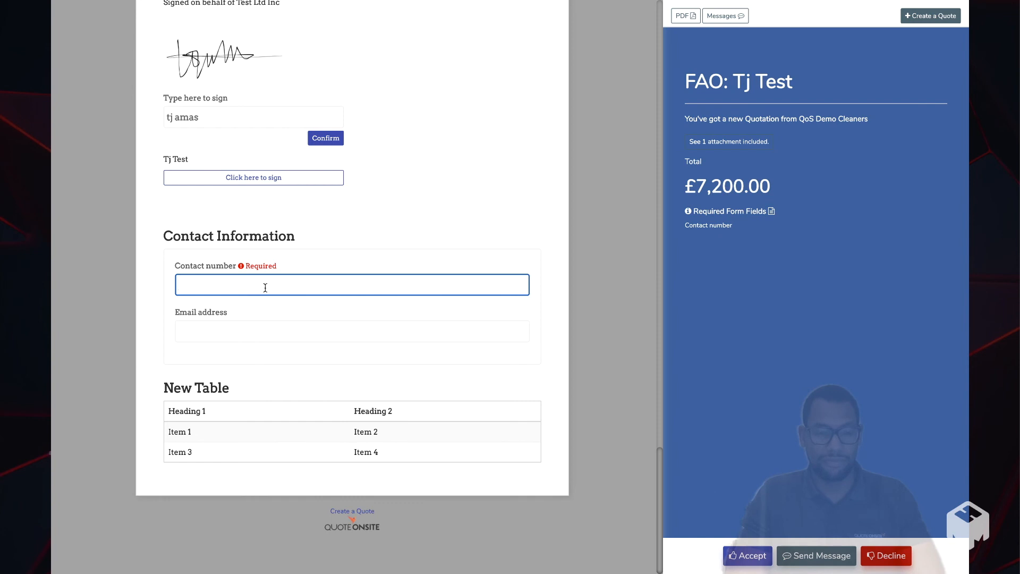
click(325, 212)
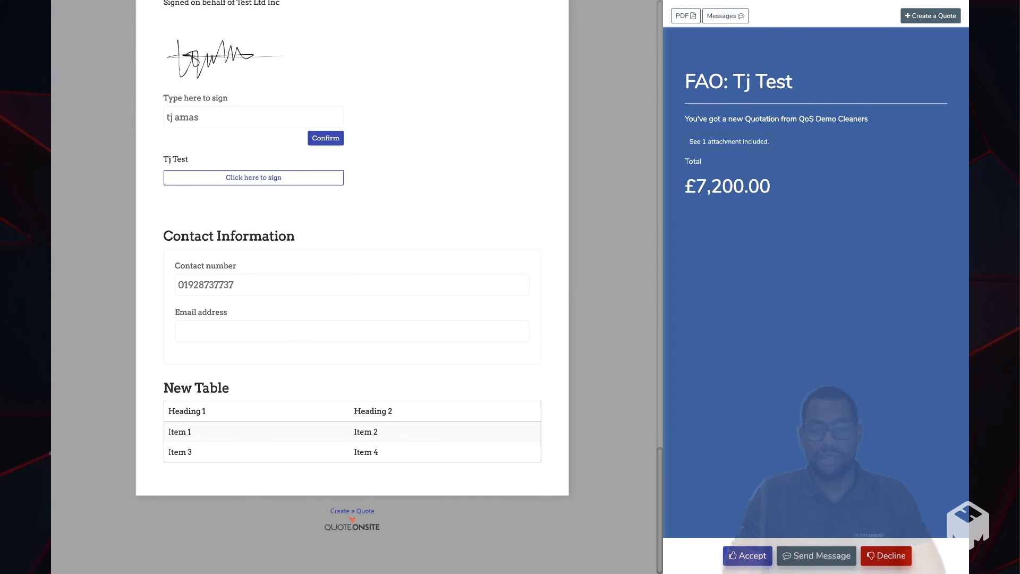
- Accept the quotation on the customer's behalf, ticking the acceptance statement and confirming
click(750, 556)
click(737, 525)
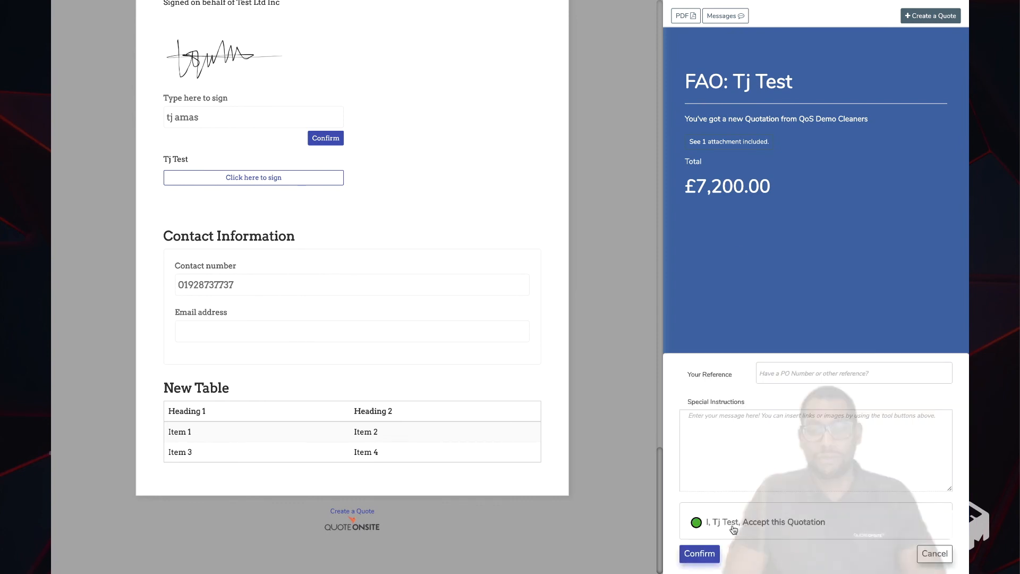
click(700, 554)
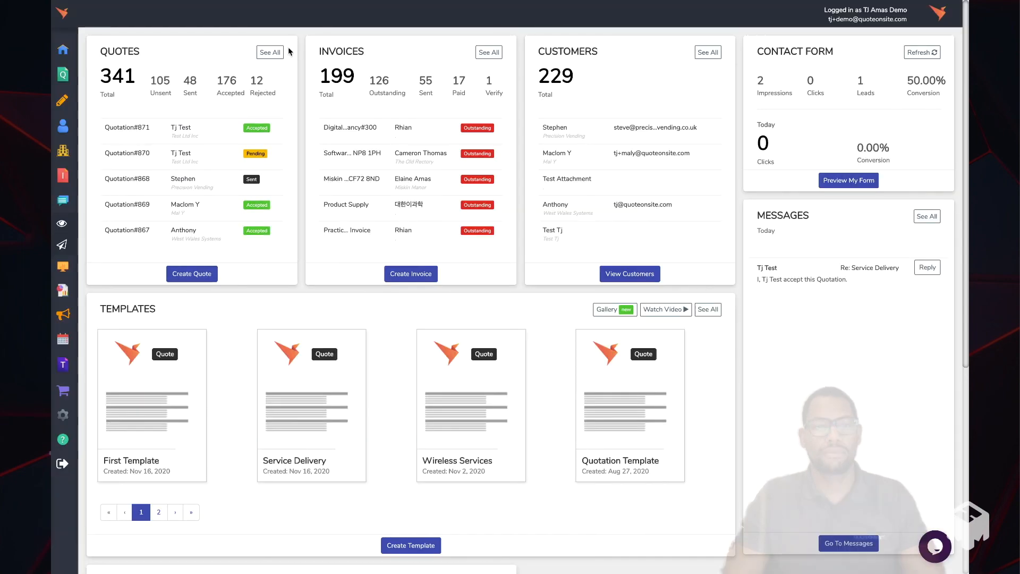
- Open the full quotes overview and look over the quotes grouped by status
click(270, 53)
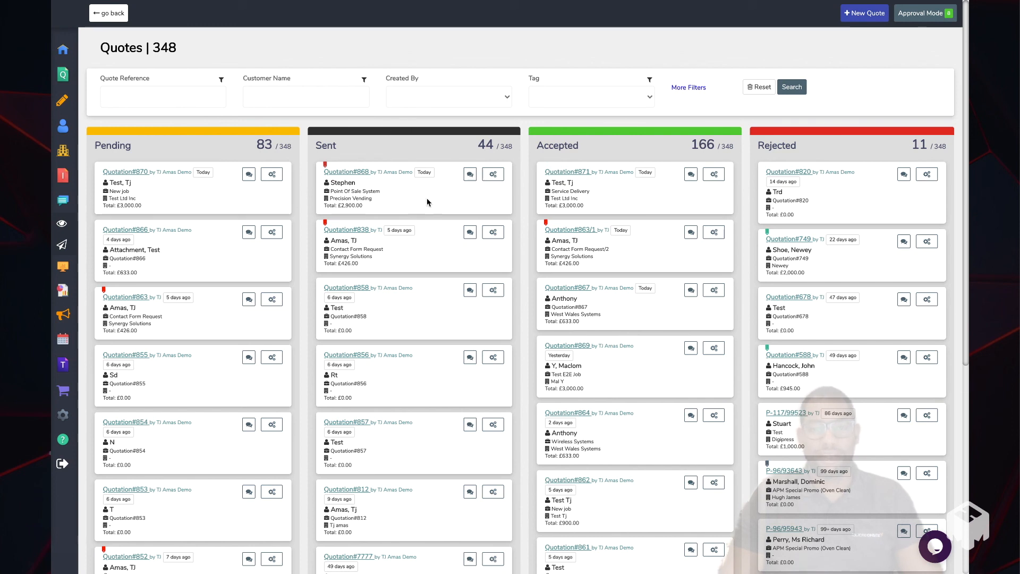
mouse_move(321, 224)
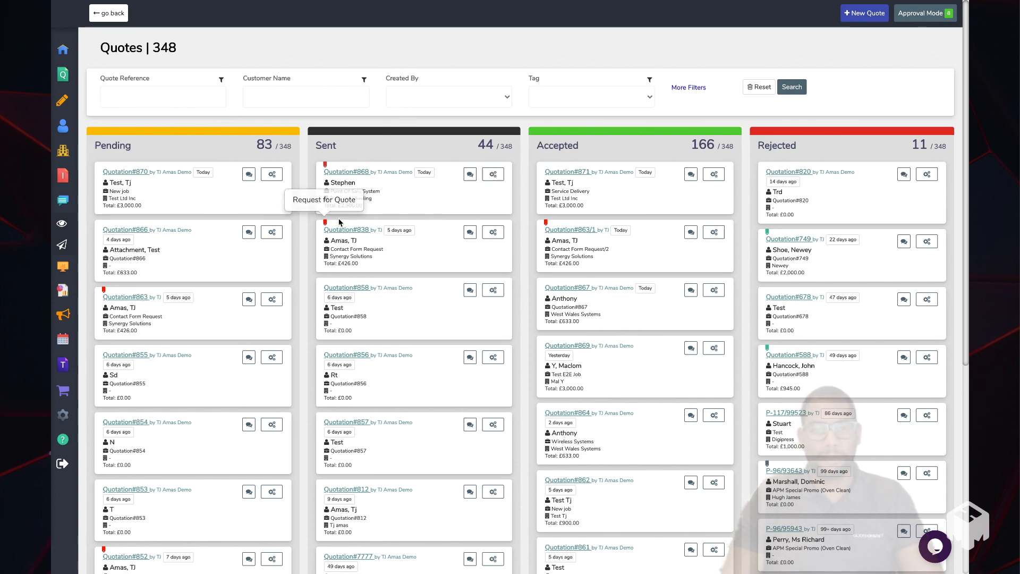